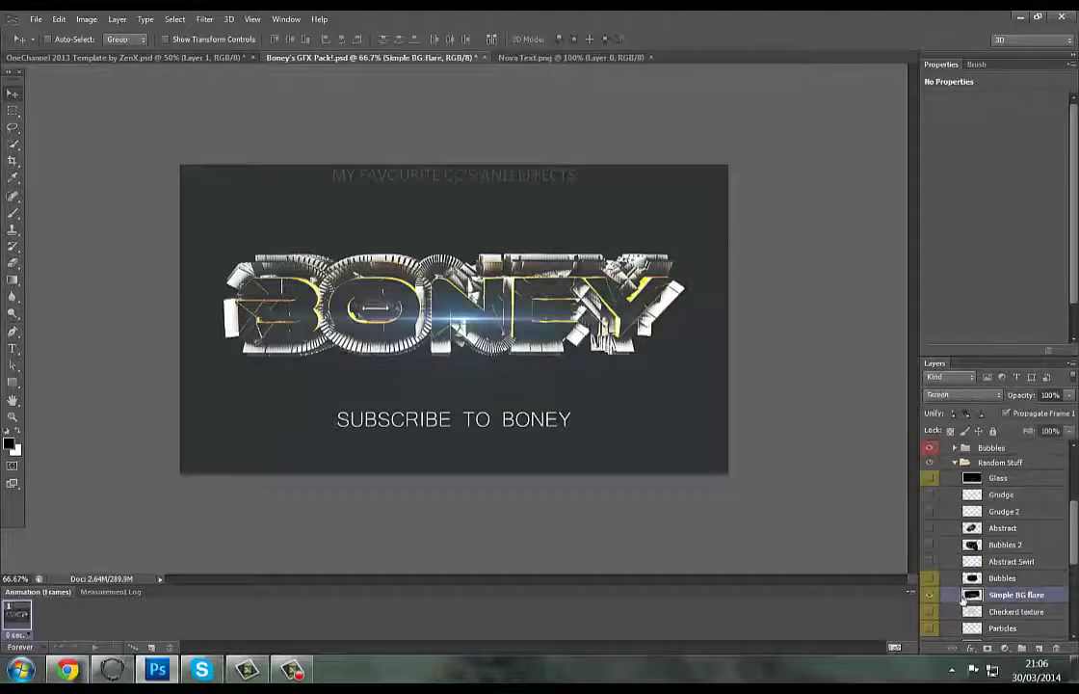
# Step: Copy the Simple BG flare layer from Boney's GFX Pack into the OneChannel 2013 template and scale it up
pyautogui.moveTo(470, 318); pyautogui.dragTo(454, 262)
pyautogui.hotkey('ctrl', 't')
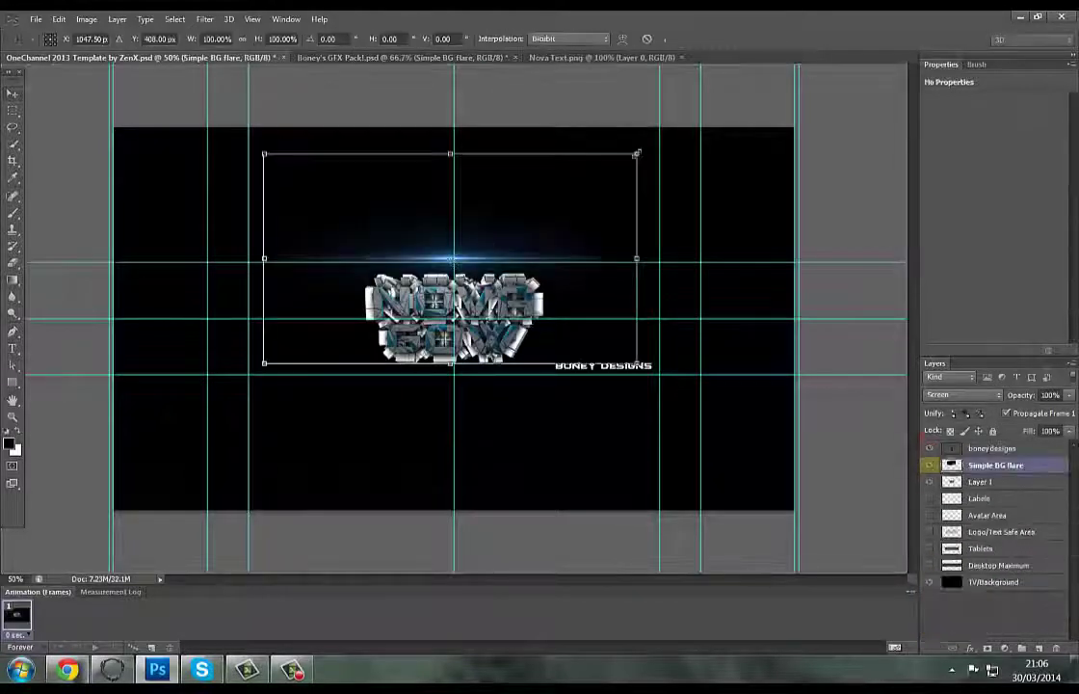
pyautogui.moveTo(637, 154); pyautogui.dragTo(836, 112)
pyautogui.press('Return')
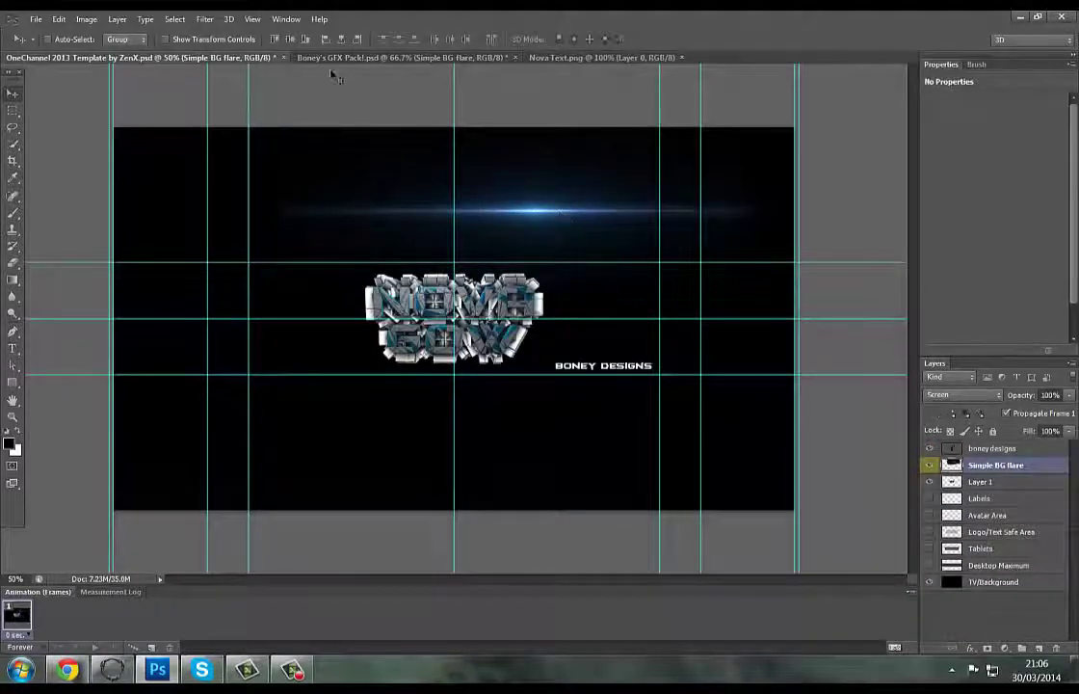
# Step: Center the flare horizontally on the canvas and move it down onto the lower horizontal guide below the logo text
pyautogui.hotkey('ctrl', 'a')
pyautogui.click(342, 40)
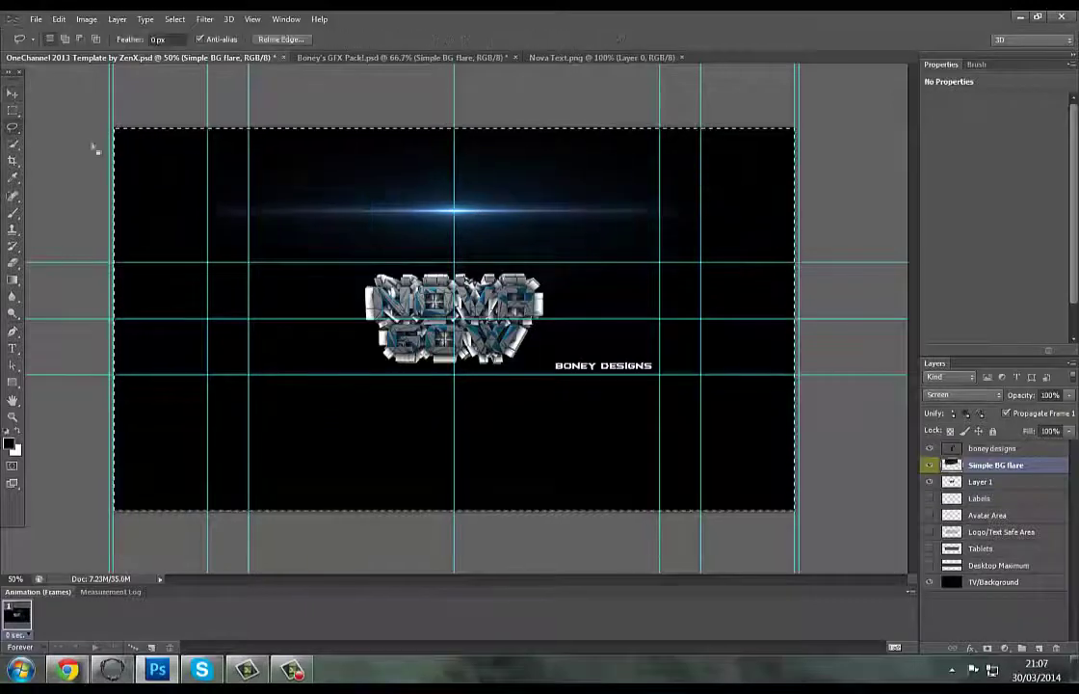
pyautogui.hotkey('ctrl', 'd')
pyautogui.moveTo(463, 210); pyautogui.dragTo(472, 387)
# Step: Place a duplicate of the flare on the upper horizontal guide above the logo text and merge it down with the original
pyautogui.rightClick(1007, 464)
pyautogui.click(830, 217)
pyautogui.click(668, 219)
pyautogui.rightClick(964, 467)
pyautogui.click(794, 485)
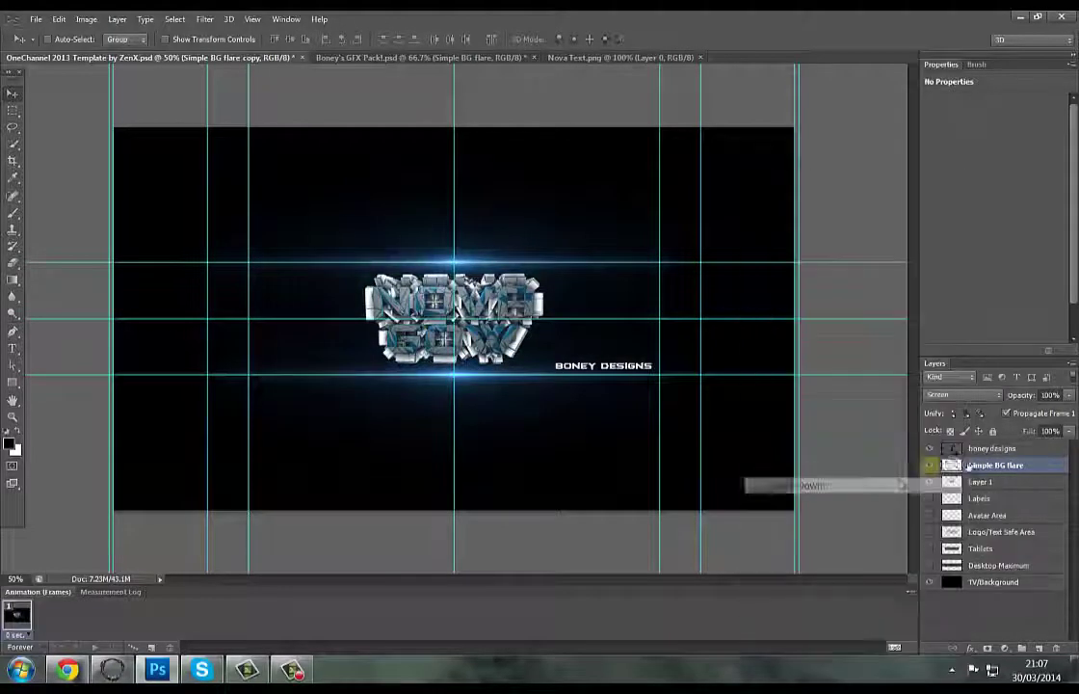
# Step: Colorize the merged flare layer with Hue/Saturation at hue 200 and saturation 97
pyautogui.hotkey('ctrl', 'u')
pyautogui.write('200')
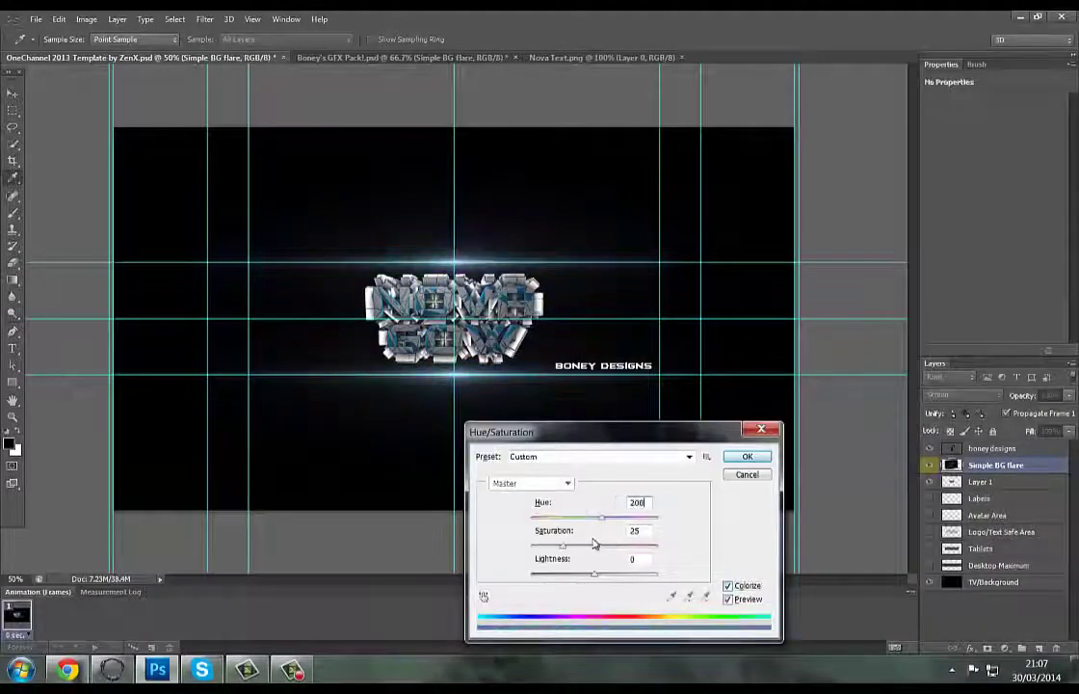
pyautogui.moveTo(594, 545); pyautogui.dragTo(607, 550)
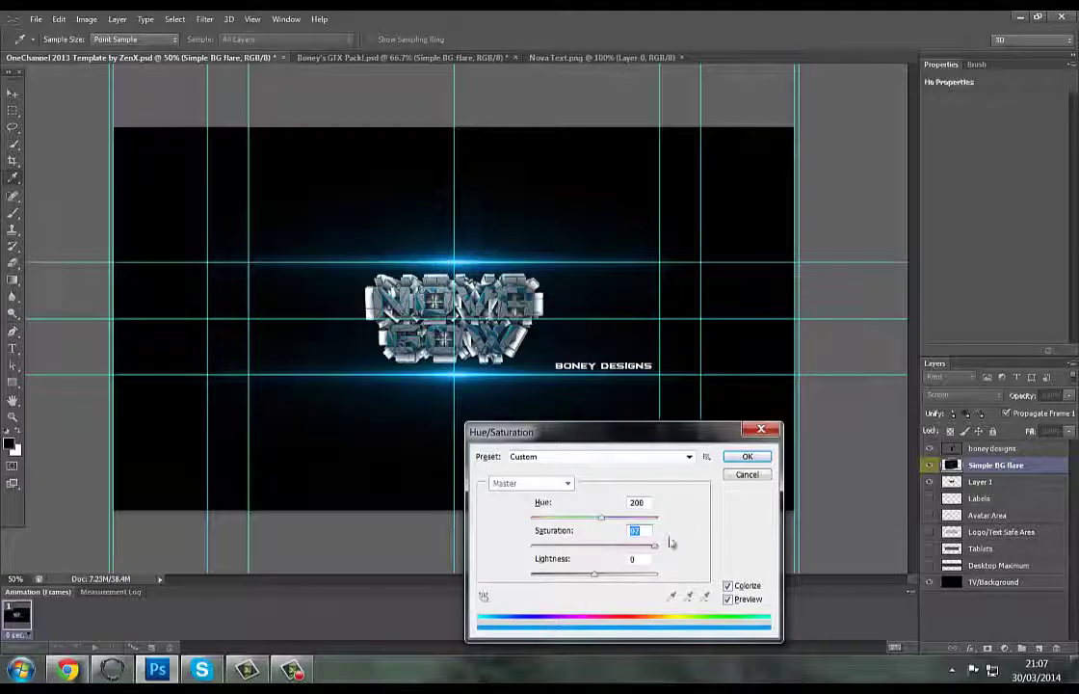
pyautogui.click(750, 458)
# Step: Copy layer 2 from the Particles group of Boney's GFX Pack into the OneChannel template, directly above Layer 1
pyautogui.click(961, 484)
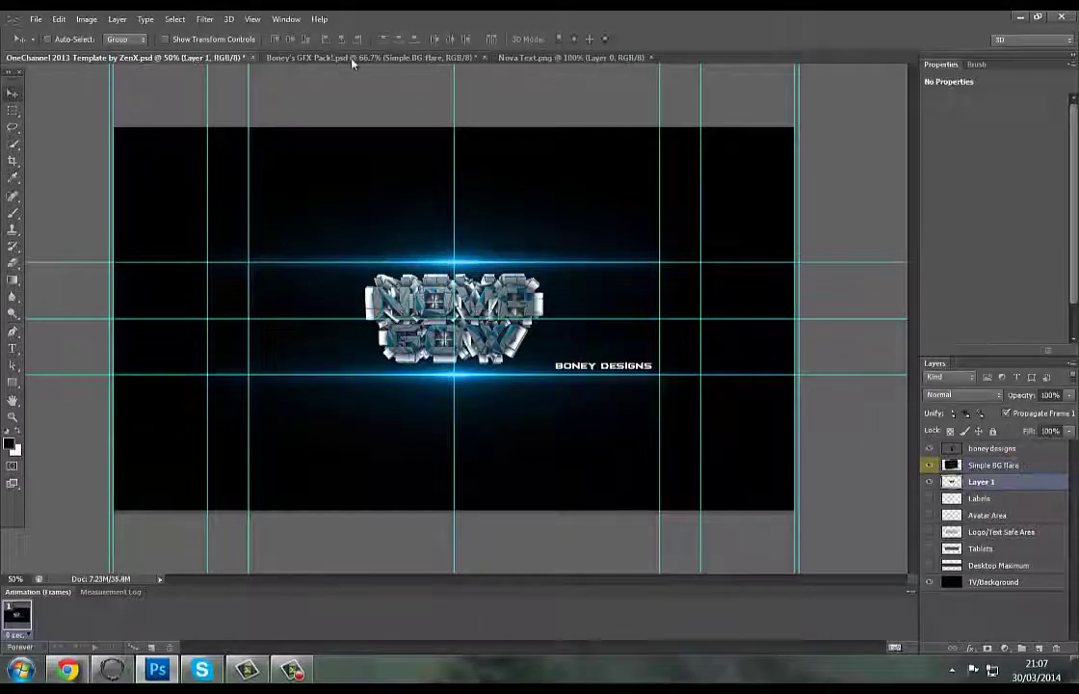
pyautogui.hotkey('ctrl', 'Tab')
pyautogui.click(955, 478)
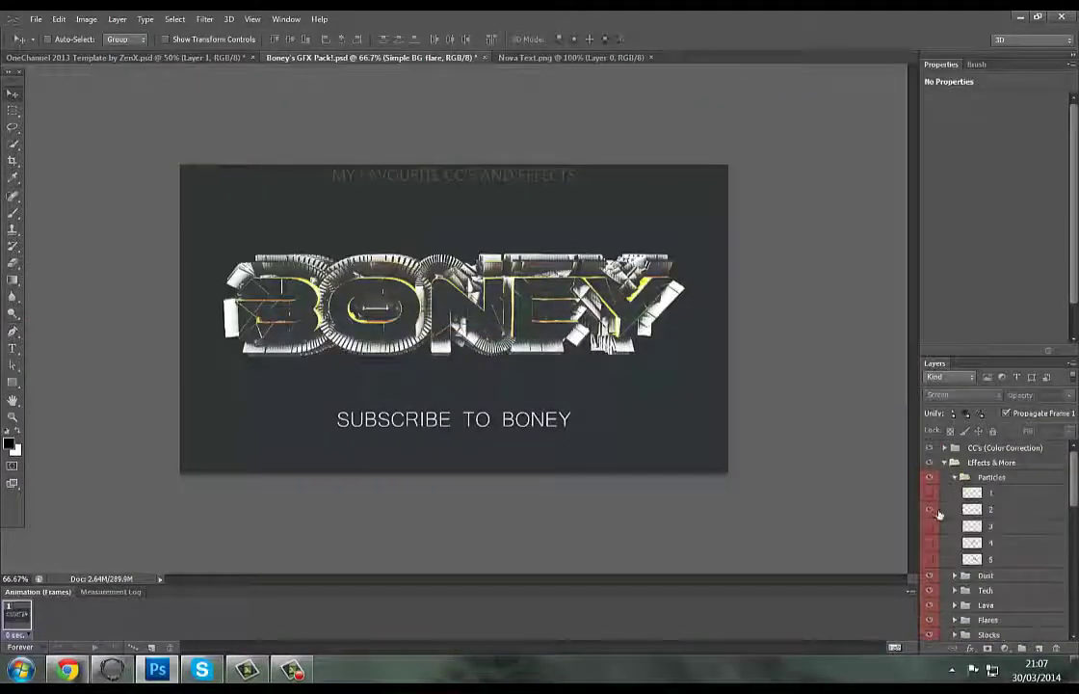
pyautogui.click(931, 509)
pyautogui.click(992, 509)
pyautogui.moveTo(472, 303)
pyautogui.mouseDown()
pyautogui.moveTo(221, 59)
pyautogui.moveTo(459, 319)
pyautogui.mouseUp()
# Step: Center particle layer 2 horizontally on the canvas and shift it down over the logo text
pyautogui.hotkey('ctrl', 'a')
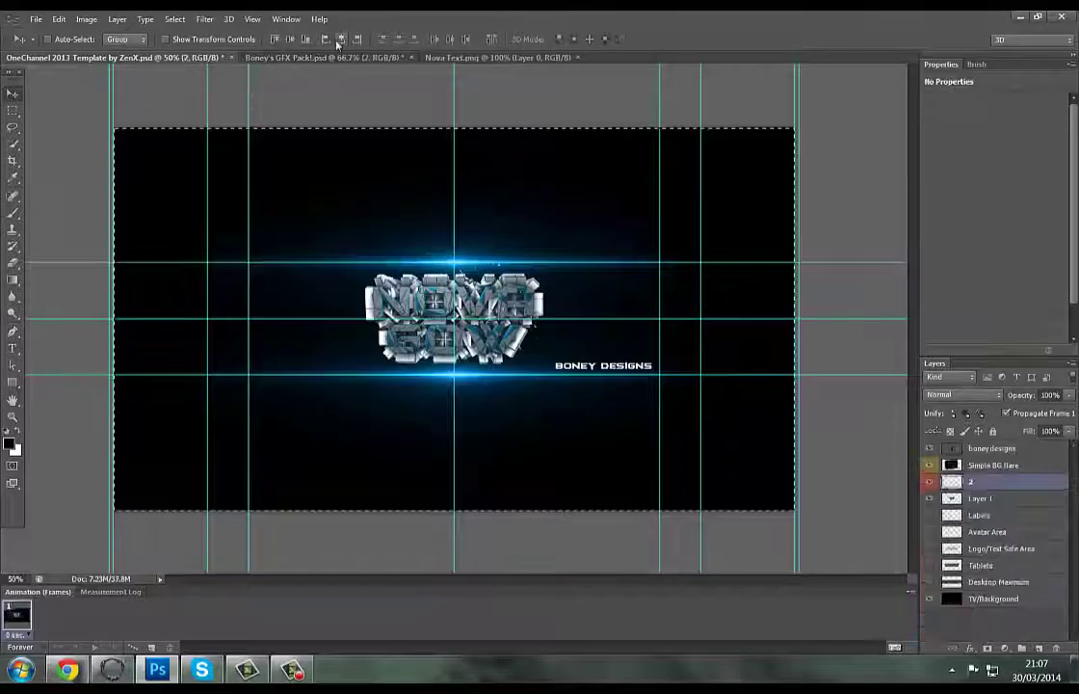
pyautogui.press('l')
pyautogui.hotkey('ctrl', 'd')
pyautogui.press('v')
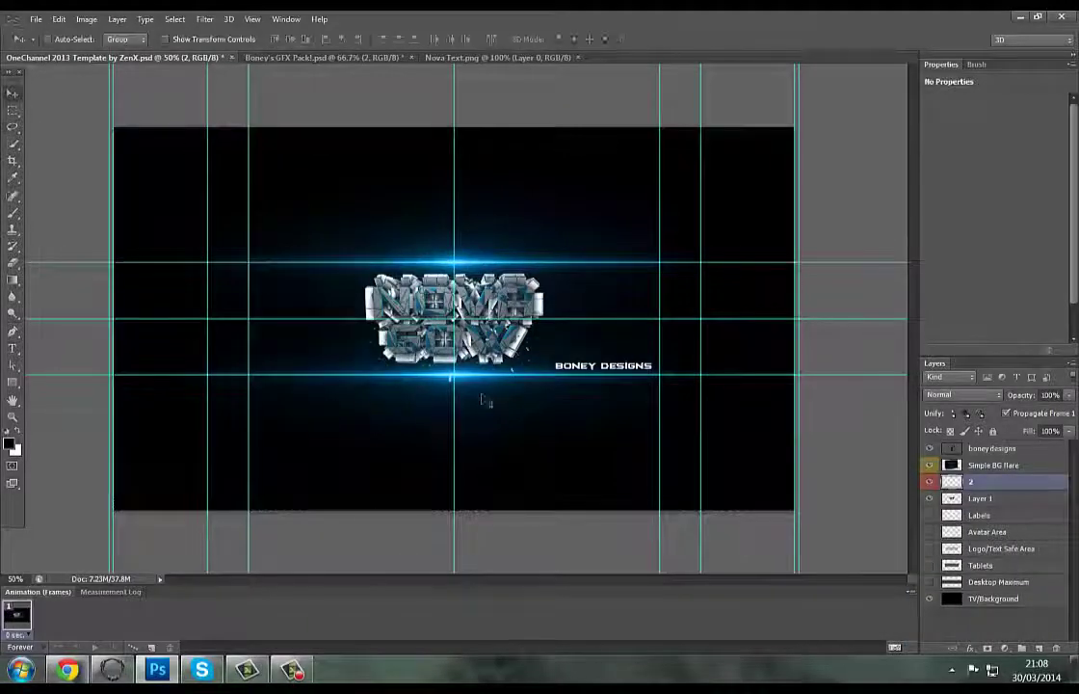
pyautogui.moveTo(484, 382); pyautogui.dragTo(487, 387)
# Step: Colorize particle layer 2 with Hue/Saturation at saturation 0 and lightness +27
pyautogui.hotkey('ctrl', 'u')
pyautogui.moveTo(594, 546); pyautogui.dragTo(498, 550)
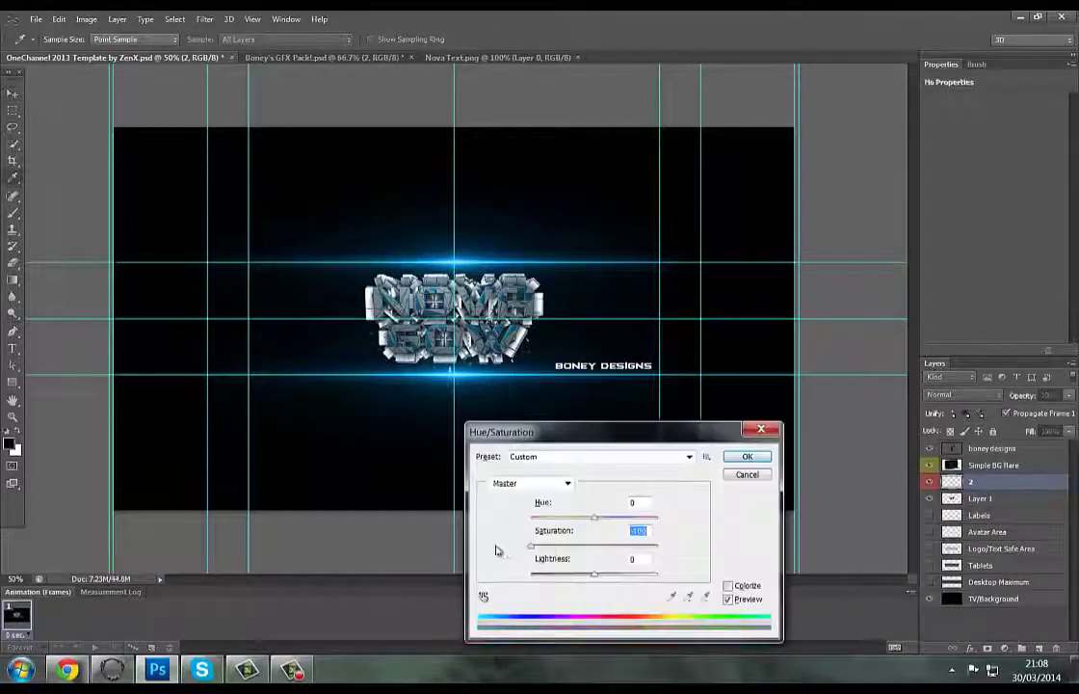
pyautogui.click(730, 586)
pyautogui.moveTo(613, 579); pyautogui.dragTo(609, 581)
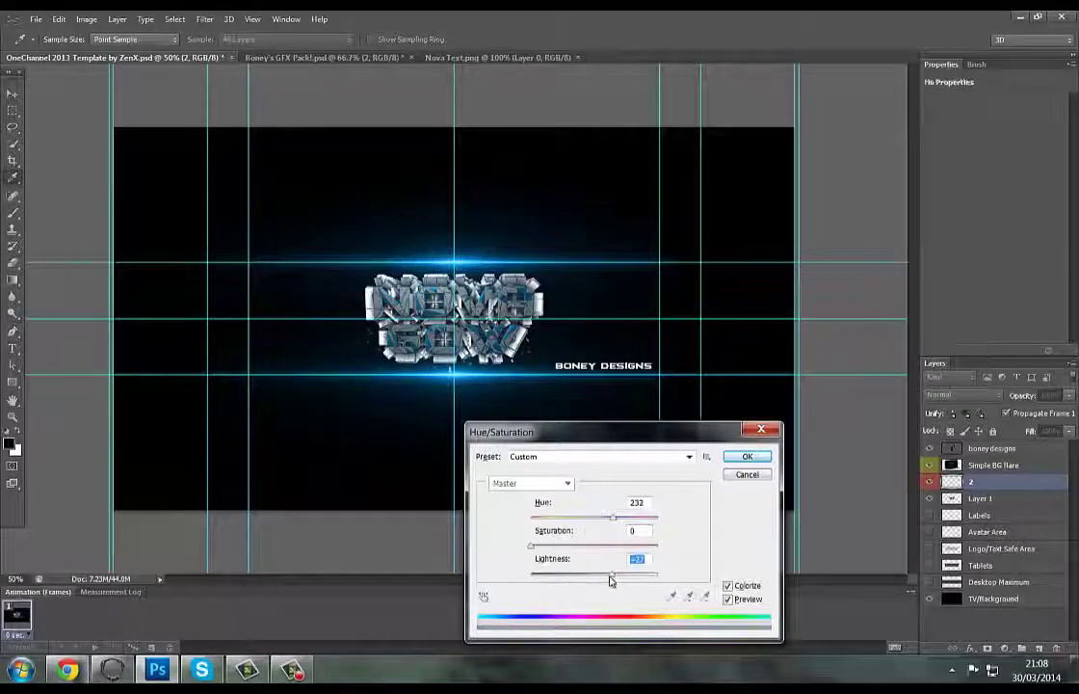
pyautogui.click(746, 456)
pyautogui.press('v')
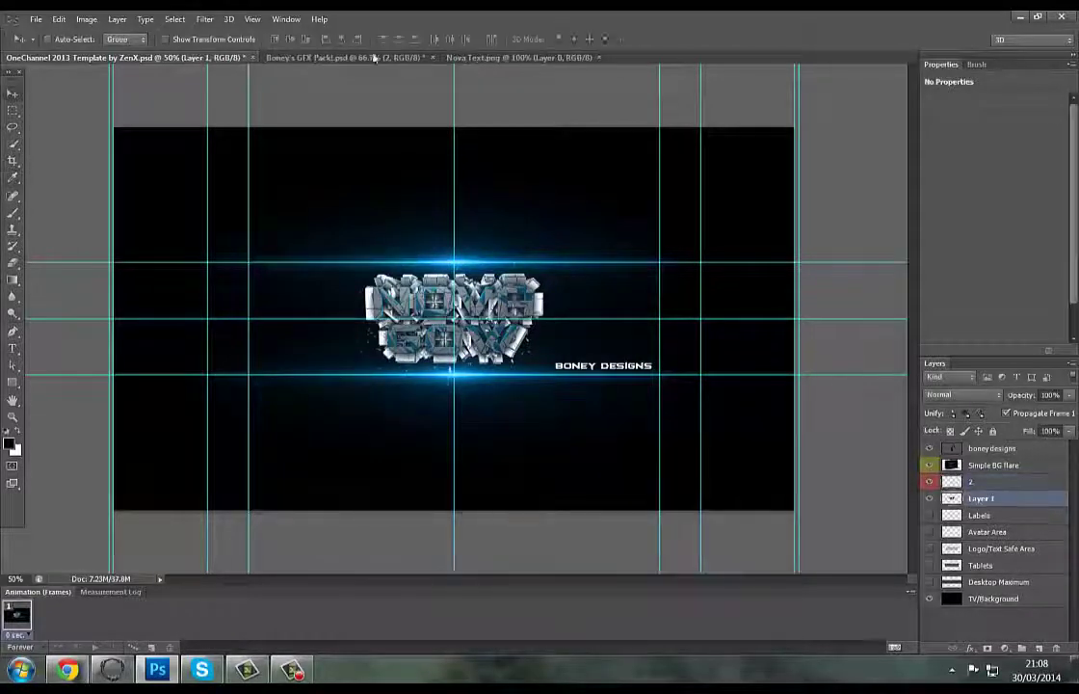
# Step: Show the Space layer in the Random Stuff group of Boney's GFX Pack and copy it into the OneChannel template
pyautogui.click(369, 58)
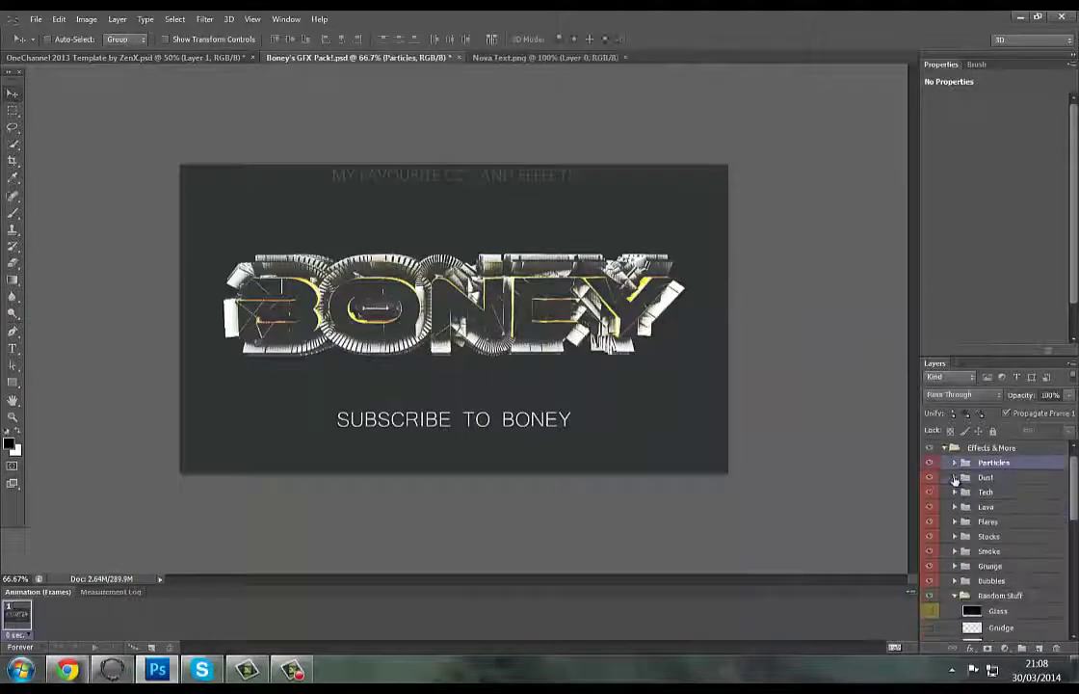
pyautogui.scroll(-3, 959, 540)
pyautogui.scroll(-2, 960, 599)
pyautogui.click(932, 590)
pyautogui.click(998, 590)
pyautogui.moveTo(443, 239); pyautogui.dragTo(559, 329)
# Step: Place the Space layer beneath Layer 1 in the stacking order and position the cloud to the right of the logo text
pyautogui.moveTo(555, 329); pyautogui.dragTo(600, 331)
pyautogui.moveTo(1014, 501); pyautogui.dragTo(1012, 523)
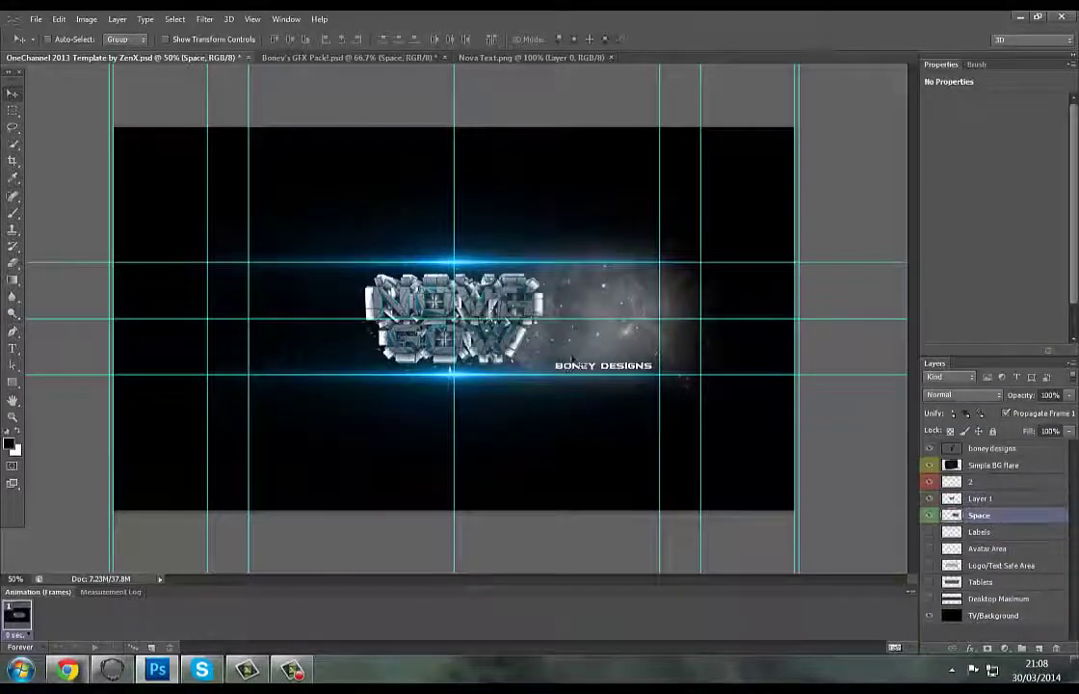
pyautogui.moveTo(542, 356); pyautogui.dragTo(602, 356)
# Step: Stretch the Space layer horizontally toward the left so that it extends behind the logo text
pyautogui.hotkey('ctrl', 'u')
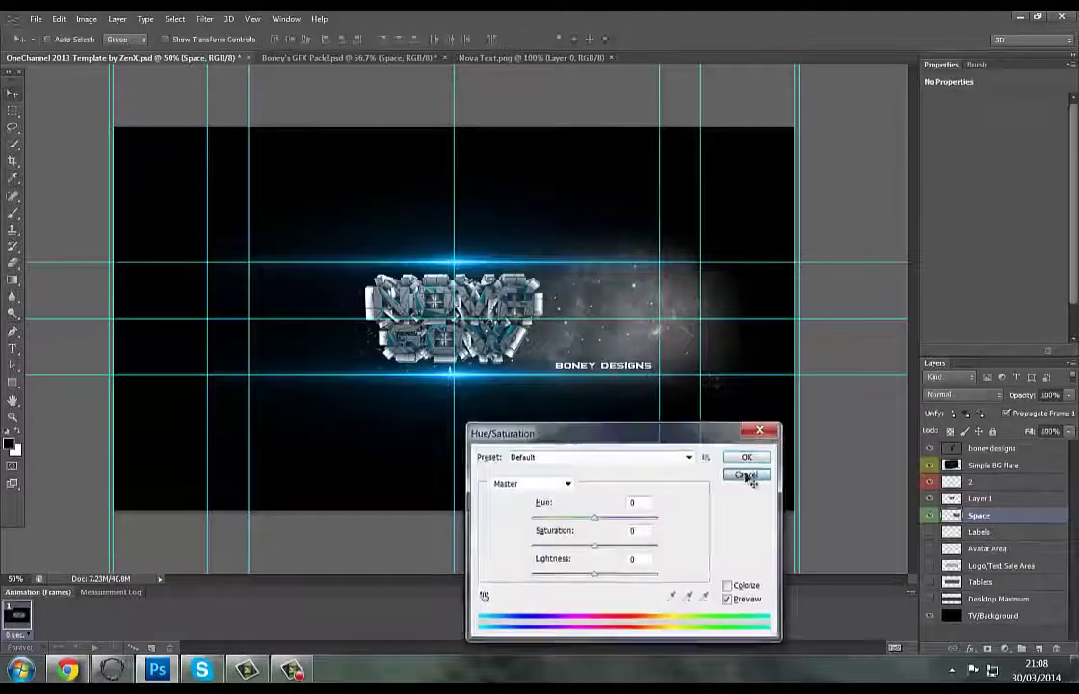
pyautogui.click(749, 474)
pyautogui.hotkey('ctrl', 't')
pyautogui.moveTo(469, 319); pyautogui.dragTo(310, 319)
pyautogui.press('Return')
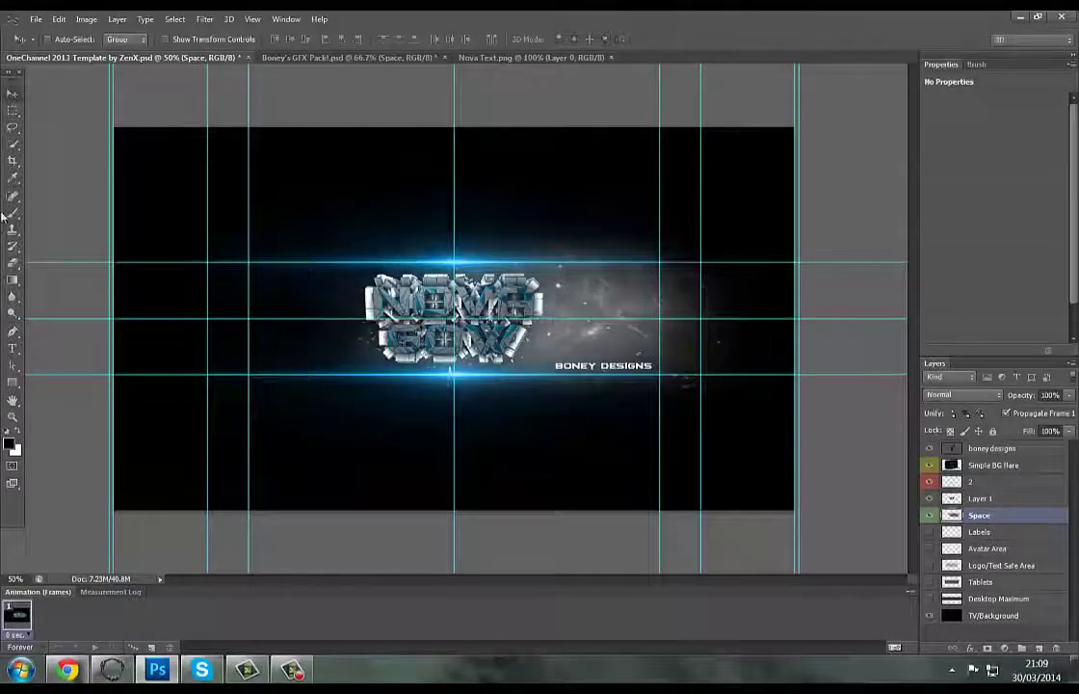
# Step: Erase the Space layer left of the center guide within a rectangular selection, using a 152 px eraser, and deselect
pyautogui.click(12, 110)
pyautogui.moveTo(426, 231)
pyautogui.mouseDown()
pyautogui.moveTo(441, 256)
pyautogui.moveTo(453, 373)
pyautogui.moveTo(395, 289)
pyautogui.moveTo(288, 205)
pyautogui.mouseUp()
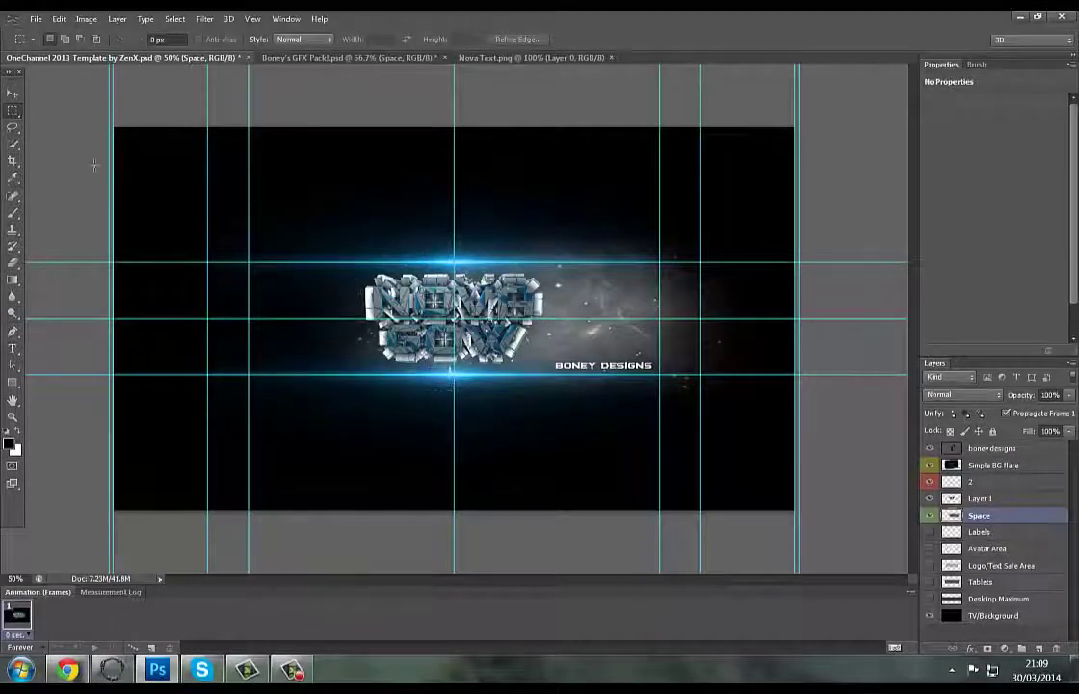
pyautogui.press('e')
pyautogui.click(64, 39)
pyautogui.moveTo(69, 80); pyautogui.dragTo(98, 80)
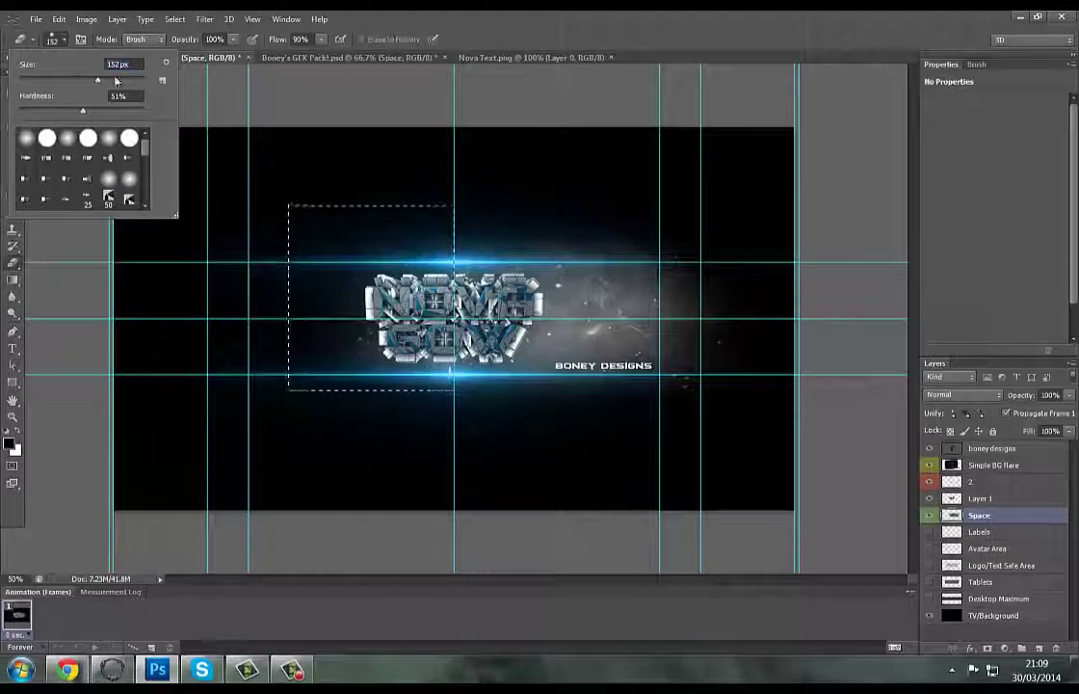
pyautogui.click(11, 259)
pyautogui.moveTo(470, 236)
pyautogui.mouseDown()
pyautogui.moveTo(329, 202)
pyautogui.moveTo(453, 374)
pyautogui.moveTo(451, 326)
pyautogui.mouseUp()
pyautogui.press('v')
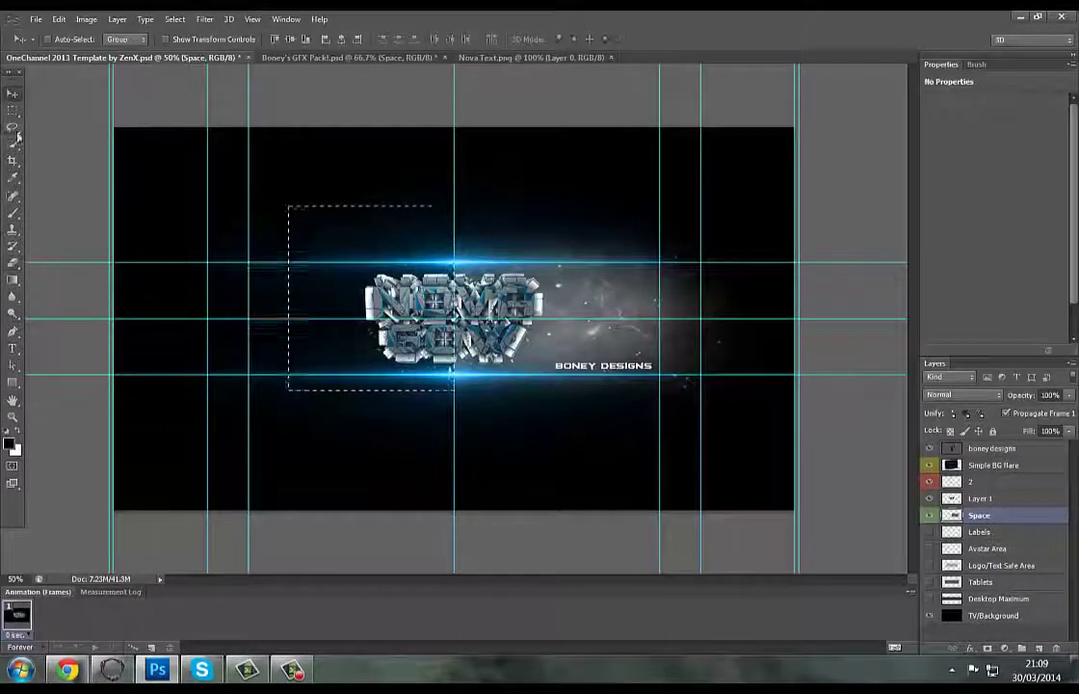
pyautogui.hotkey('ctrl', 'd')
# Step: Duplicate the Space layer, flip the copy horizontally and move it to the left side of the logo text
pyautogui.rightClick(979, 514)
pyautogui.click(905, 76)
pyautogui.click(655, 213)
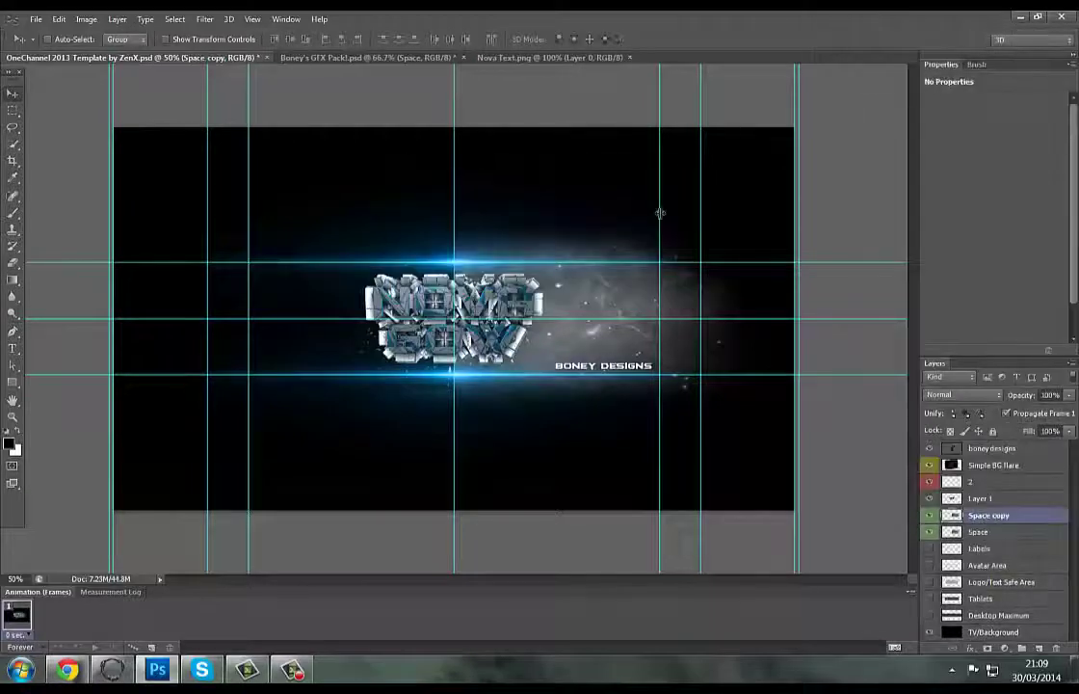
pyautogui.hotkey('ctrl', 't')
pyautogui.rightClick(580, 329)
pyautogui.click(644, 539)
pyautogui.press('Return')
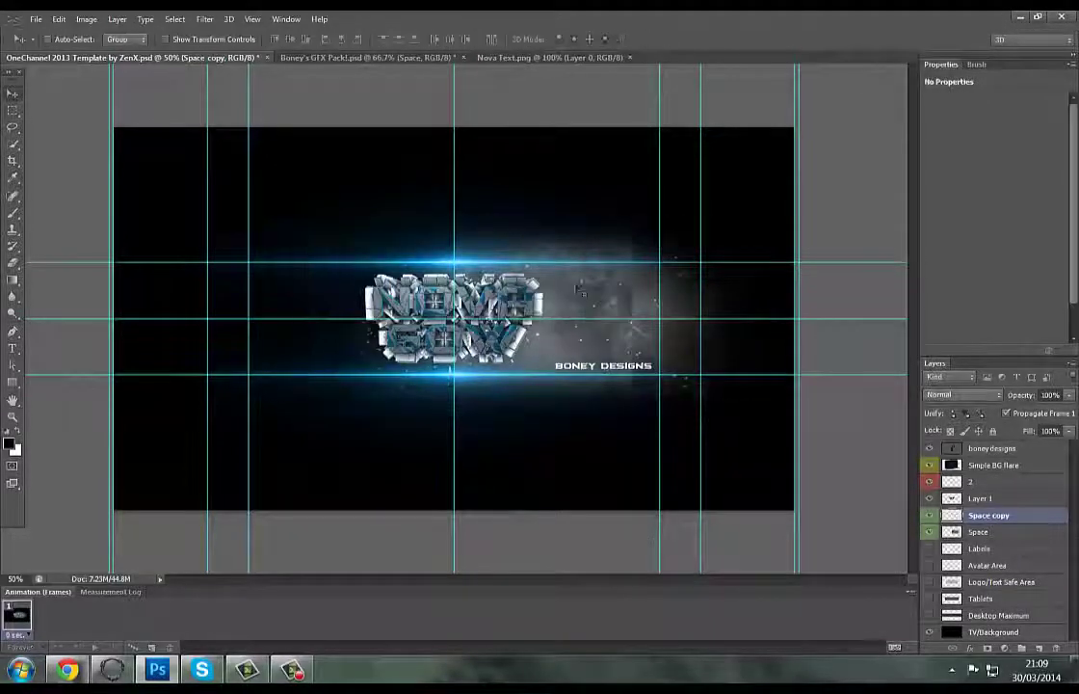
pyautogui.moveTo(542, 339); pyautogui.dragTo(359, 362)
# Step: Hide the guides and nudge the original Space layer slightly toward the logo text
pyautogui.hotkey('ctrl', ';')
pyautogui.click(950, 531)
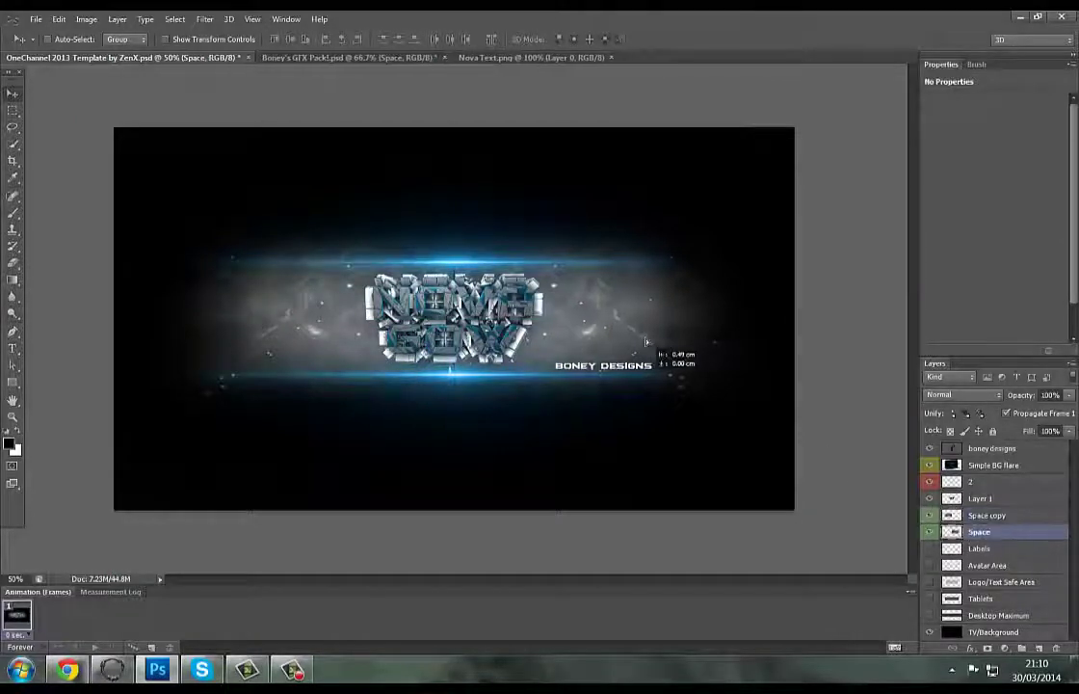
pyautogui.click(15, 265)
pyautogui.click(10, 95)
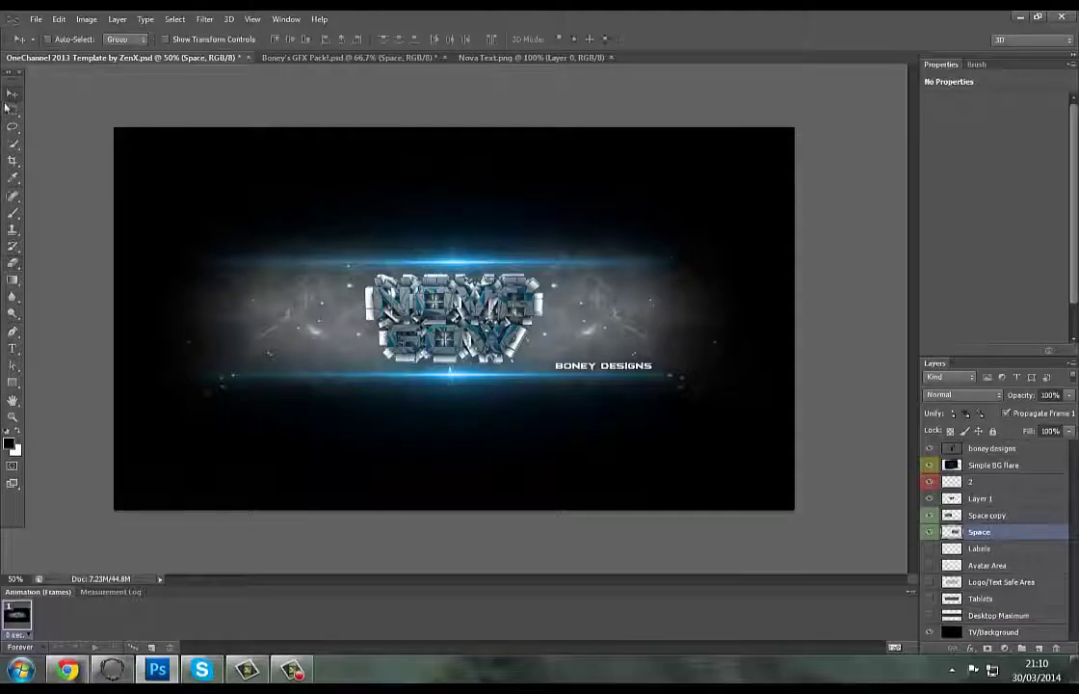
# Step: Undo the Space layer's move, duplication and erasing, back to the rectangular selection
pyautogui.hotkey('ctrl', 'alt', 'z')
pyautogui.hotkey('ctrl', 'alt', 'z')
pyautogui.hotkey('ctrl', 'alt', 'z')
pyautogui.hotkey('ctrl', 'alt', 'z')
pyautogui.hotkey('ctrl', 'alt', 'z')
pyautogui.hotkey('ctrl', 'alt', 'z')
pyautogui.hotkey('ctrl', 'alt', 'z')
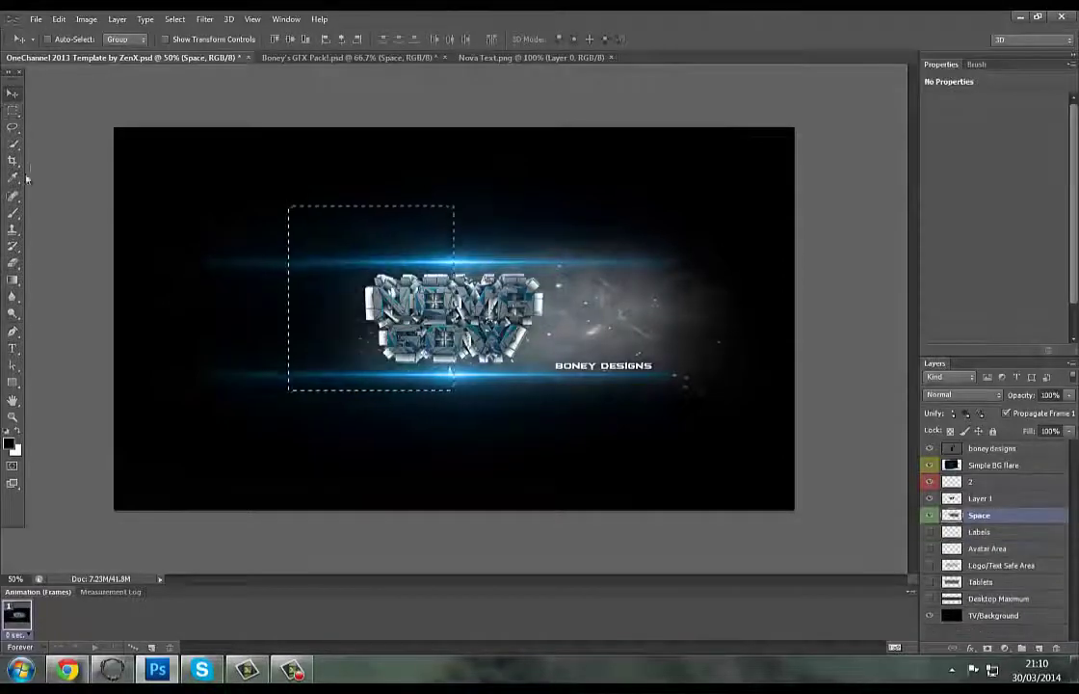
# Step: Clear the selection, duplicate the unerased Space layer and flip the copy horizontally
pyautogui.click(14, 127)
pyautogui.press('v')
pyautogui.rightClick(983, 514)
pyautogui.click(903, 74)
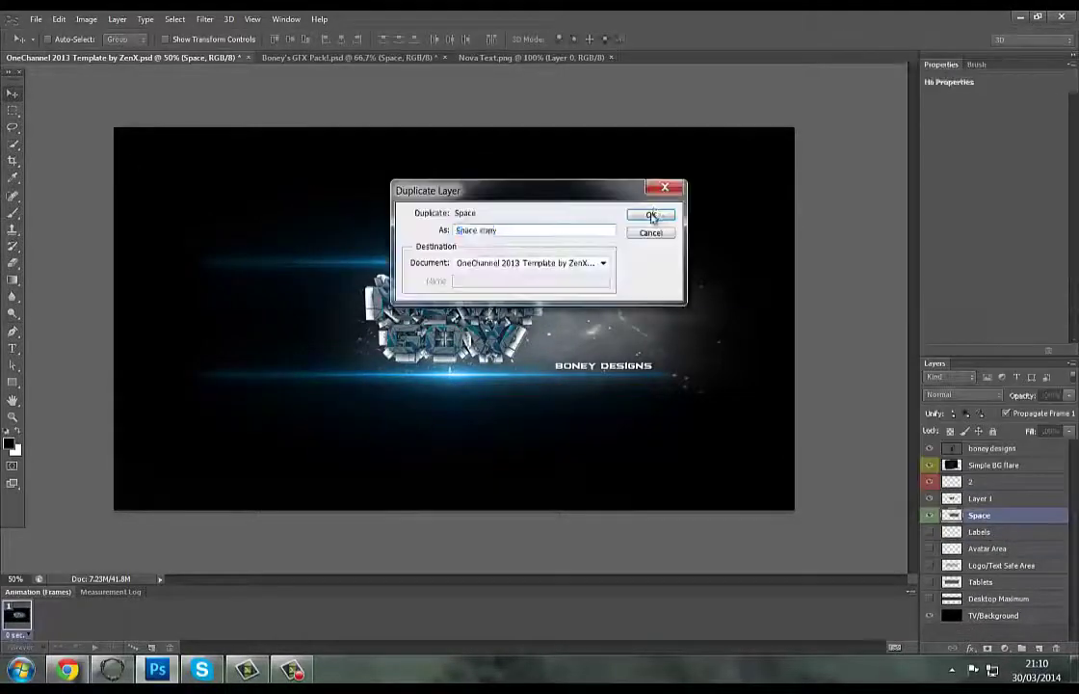
pyautogui.click(651, 214)
pyautogui.hotkey('ctrl', 't')
pyautogui.rightClick(637, 328)
pyautogui.click(707, 538)
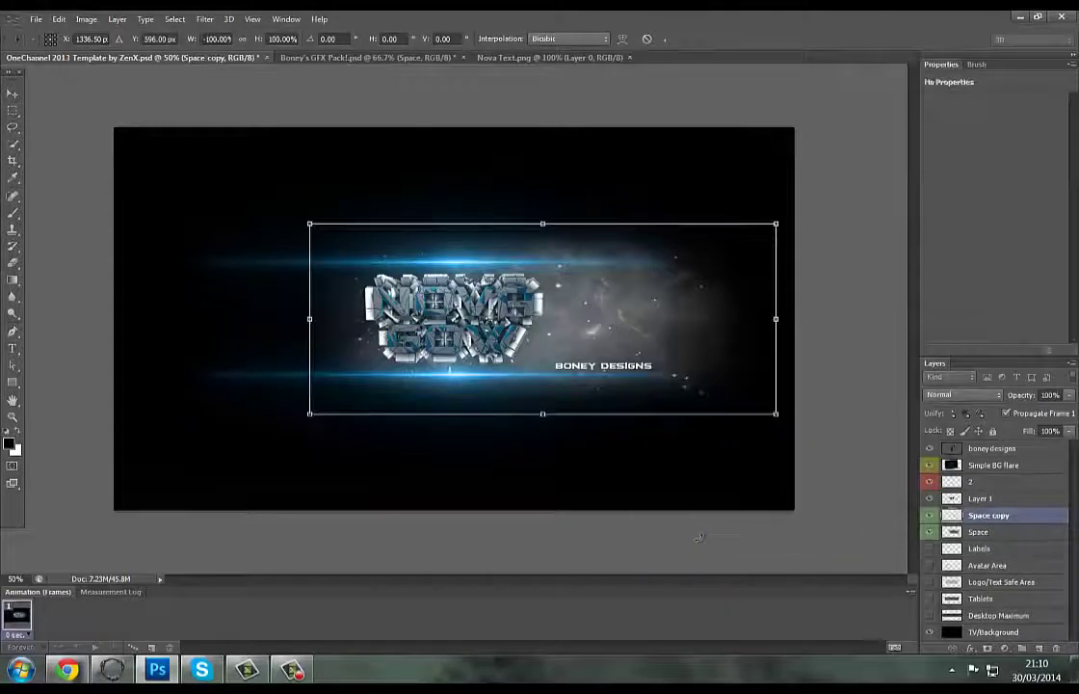
pyautogui.press('Return')
# Step: Using the guides, place Space copy left of the logo and Space symmetrically to its right, and merge the two layers
pyautogui.hotkey('ctrl', ';')
pyautogui.moveTo(672, 354); pyautogui.dragTo(395, 331)
pyautogui.click(975, 532)
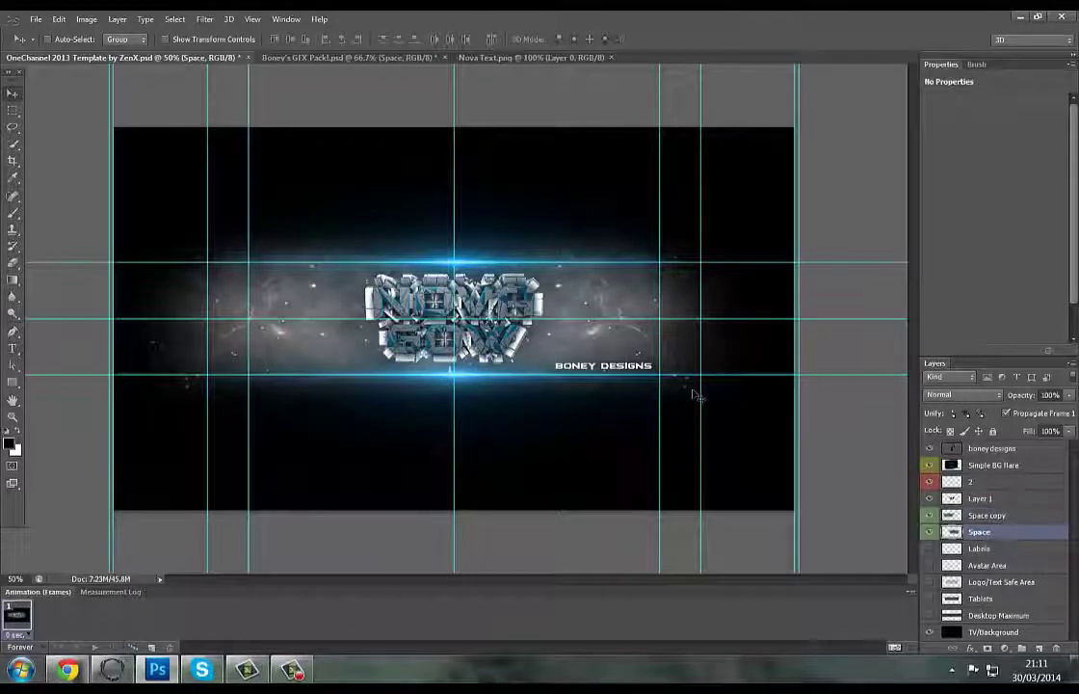
pyautogui.moveTo(573, 351); pyautogui.dragTo(609, 352)
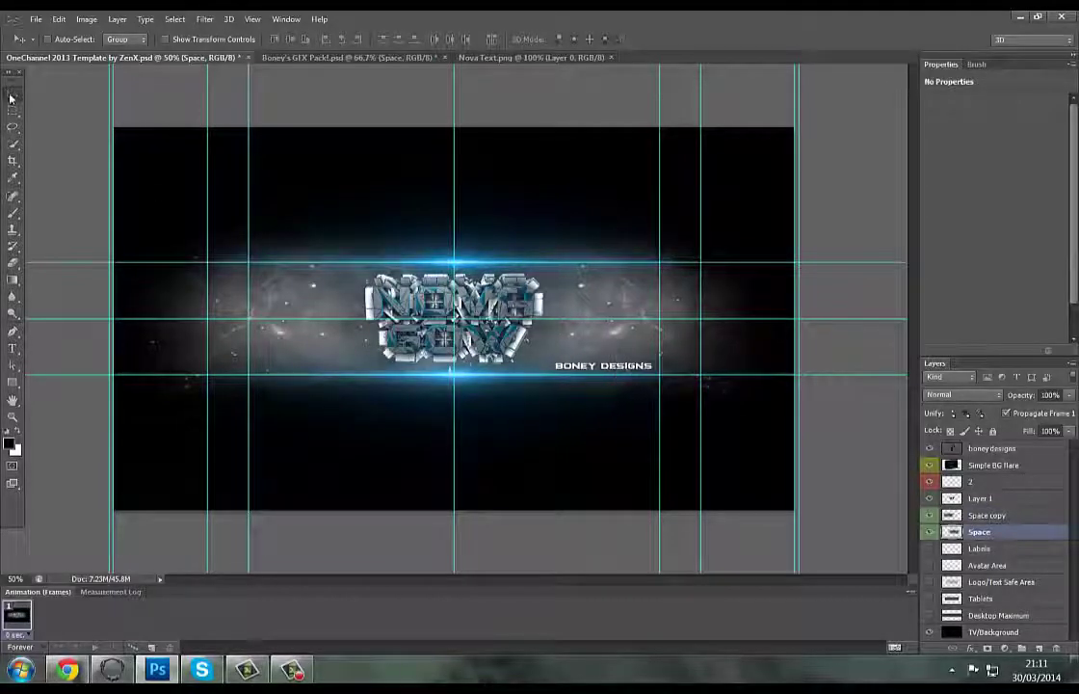
pyautogui.rightClick(983, 515)
pyautogui.click(891, 342)
# Step: Colorize the merged Space layer blue-violet with Hue/Saturation at hue 238 and saturation about 53
pyautogui.hotkey('ctrl', 'u')
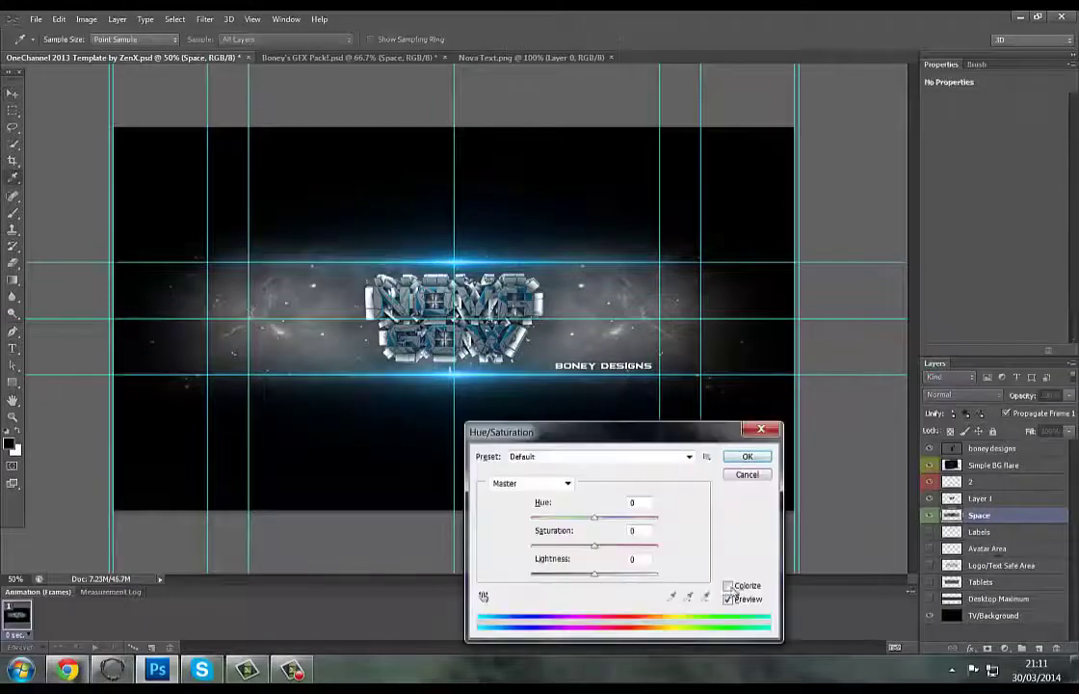
pyautogui.click(729, 585)
pyautogui.moveTo(531, 516); pyautogui.dragTo(616, 520)
pyautogui.moveTo(561, 546); pyautogui.dragTo(529, 548)
pyautogui.moveTo(595, 575)
pyautogui.mouseDown()
pyautogui.moveTo(614, 577)
pyautogui.moveTo(594, 574)
pyautogui.mouseUp()
pyautogui.moveTo(531, 546); pyautogui.dragTo(598, 547)
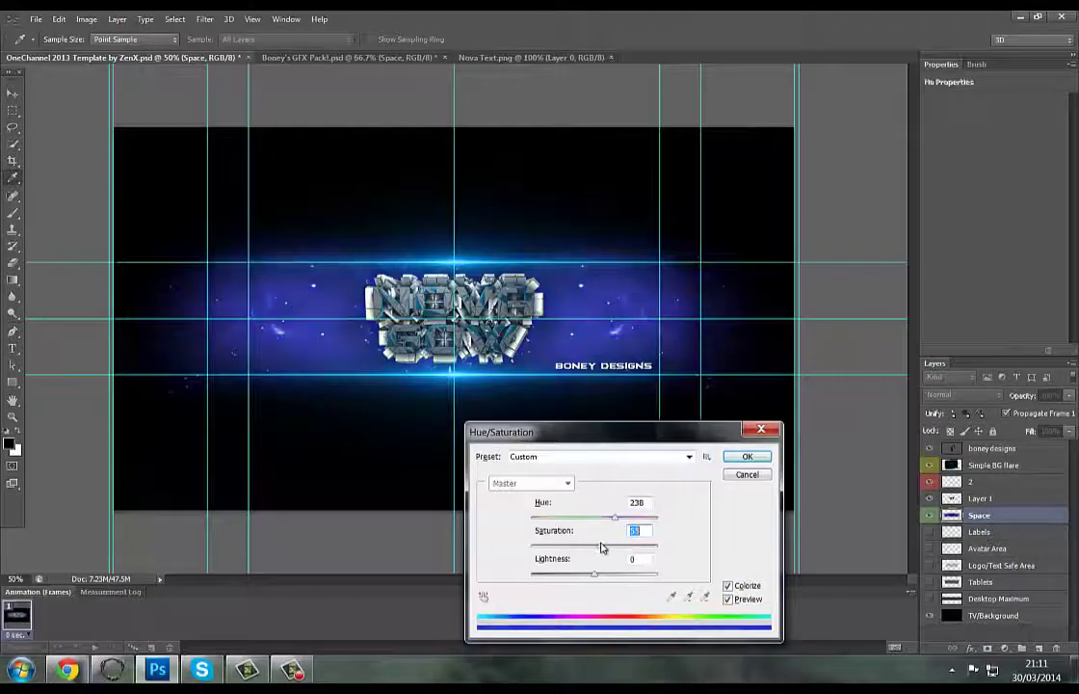
pyautogui.click(745, 459)
# Step: In Boney's GFX Pack, hide Space, show the Glass layer and copy it into the OneChannel template above the Space layer
pyautogui.click(341, 59)
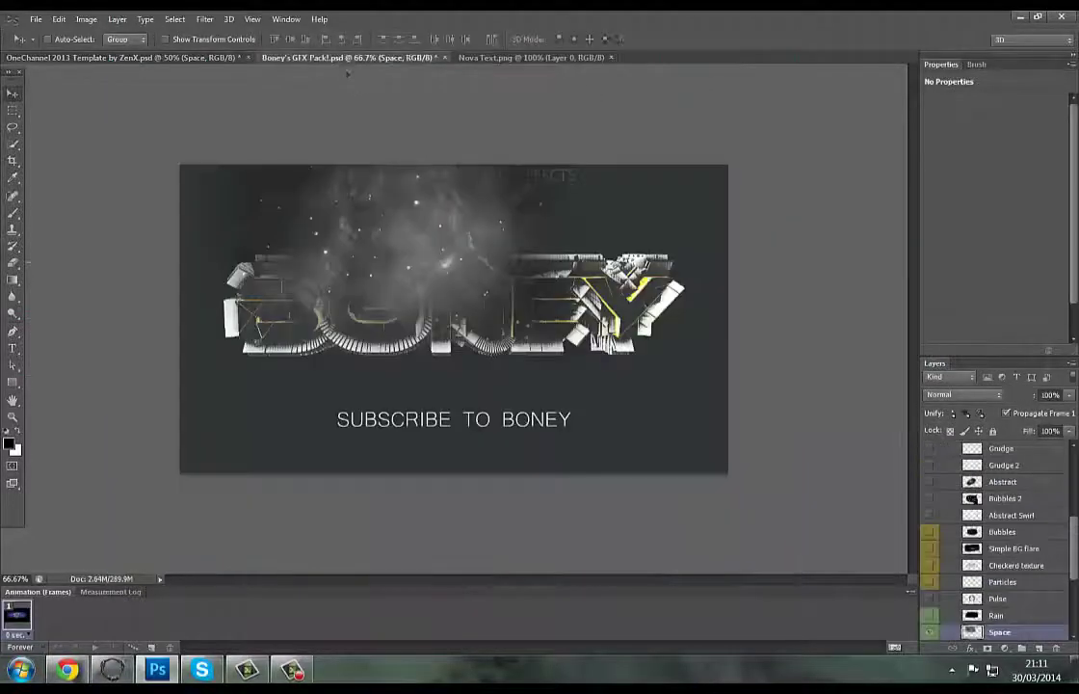
pyautogui.click(930, 633)
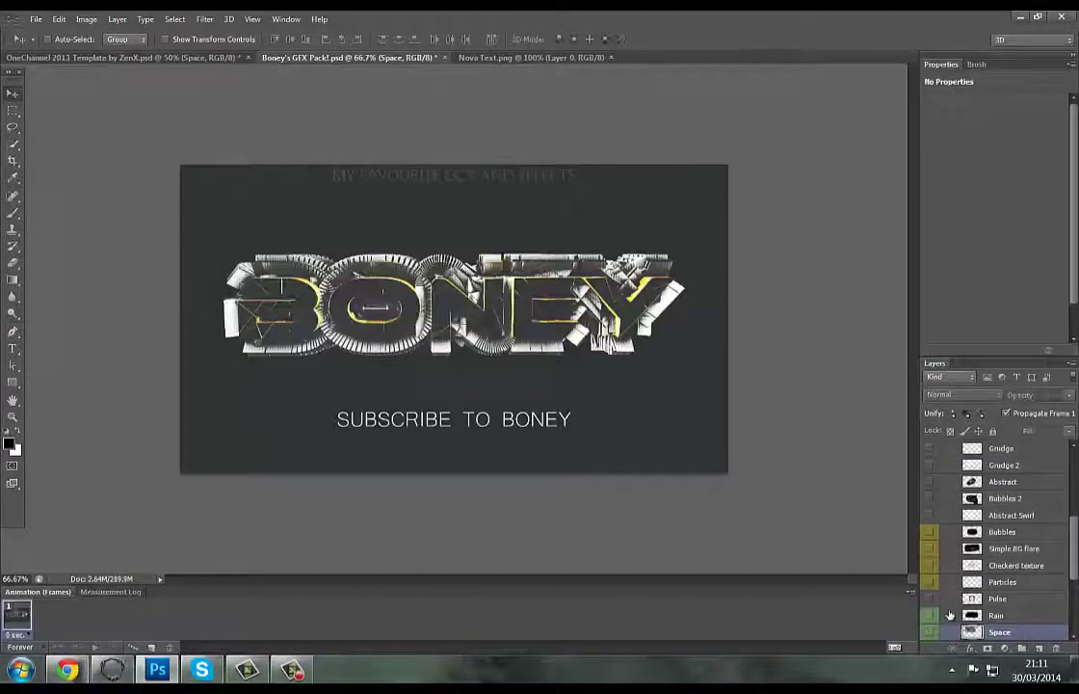
pyautogui.scroll(3, 950, 614)
pyautogui.click(930, 477)
pyautogui.click(949, 479)
pyautogui.moveTo(453, 204); pyautogui.dragTo(377, 291)
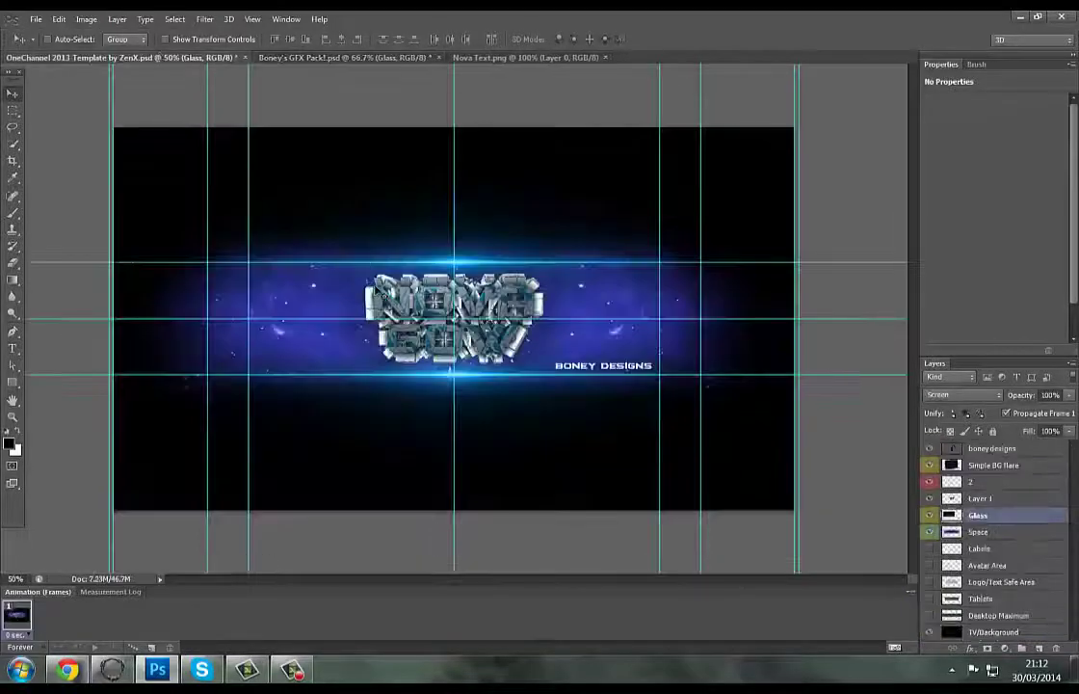
# Step: Rotate the Glass layer 90° clockwise and place its shards against the left side of the logo
pyautogui.hotkey('ctrl', 't')
pyautogui.rightClick(369, 349)
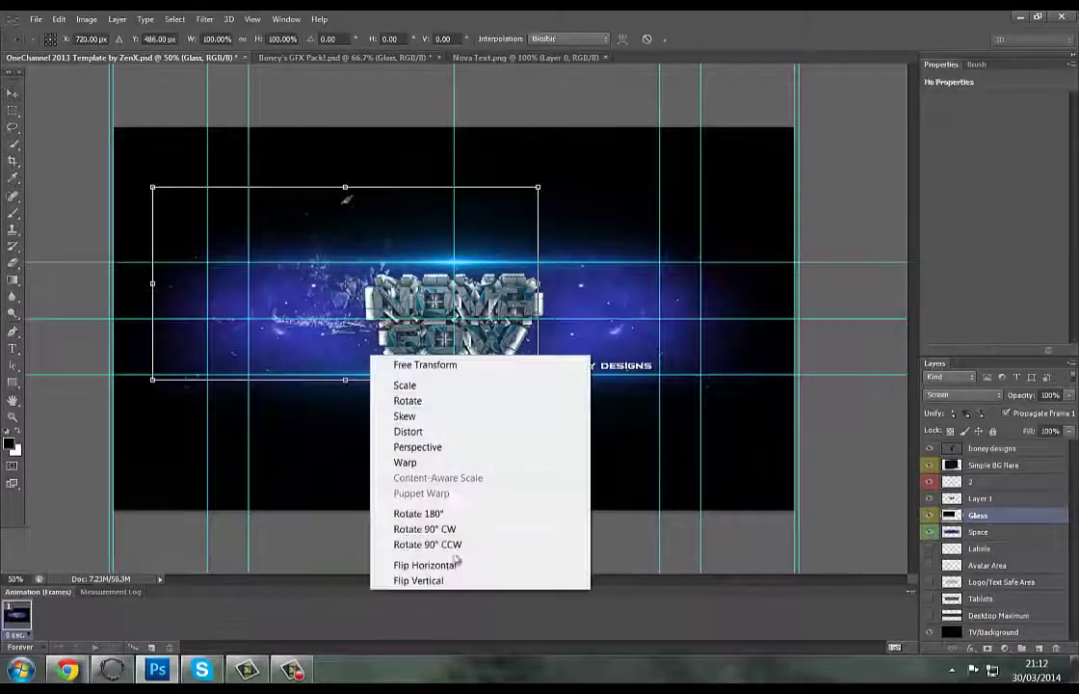
pyautogui.click(434, 528)
pyautogui.press('Return')
pyautogui.moveTo(333, 248); pyautogui.dragTo(368, 332)
pyautogui.click(11, 263)
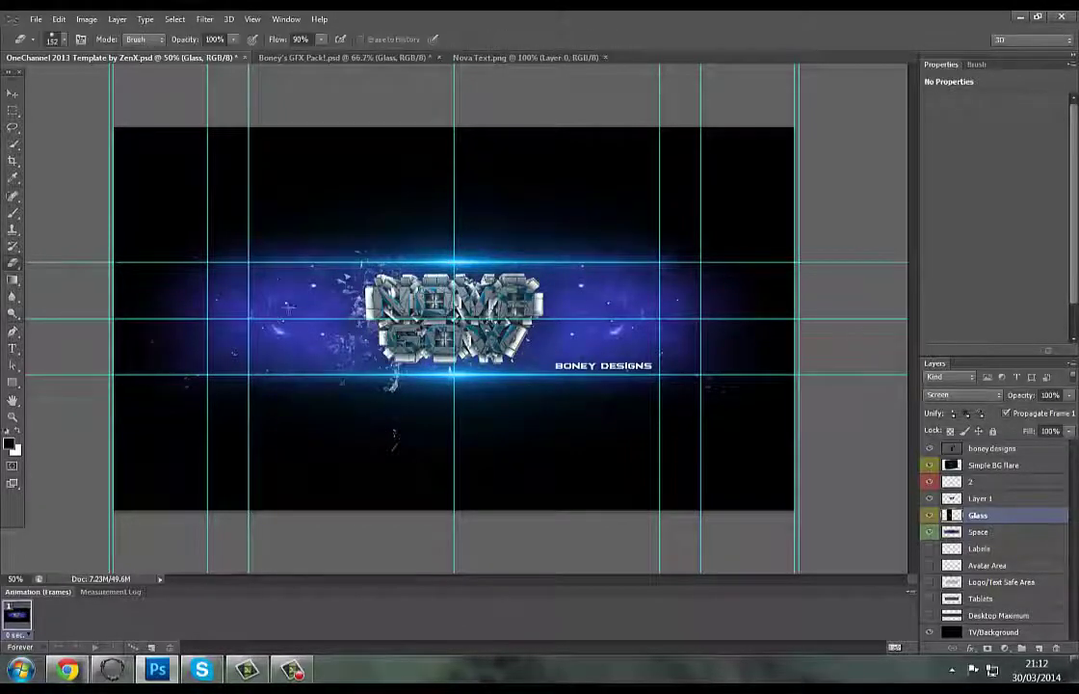
pyautogui.press('v')
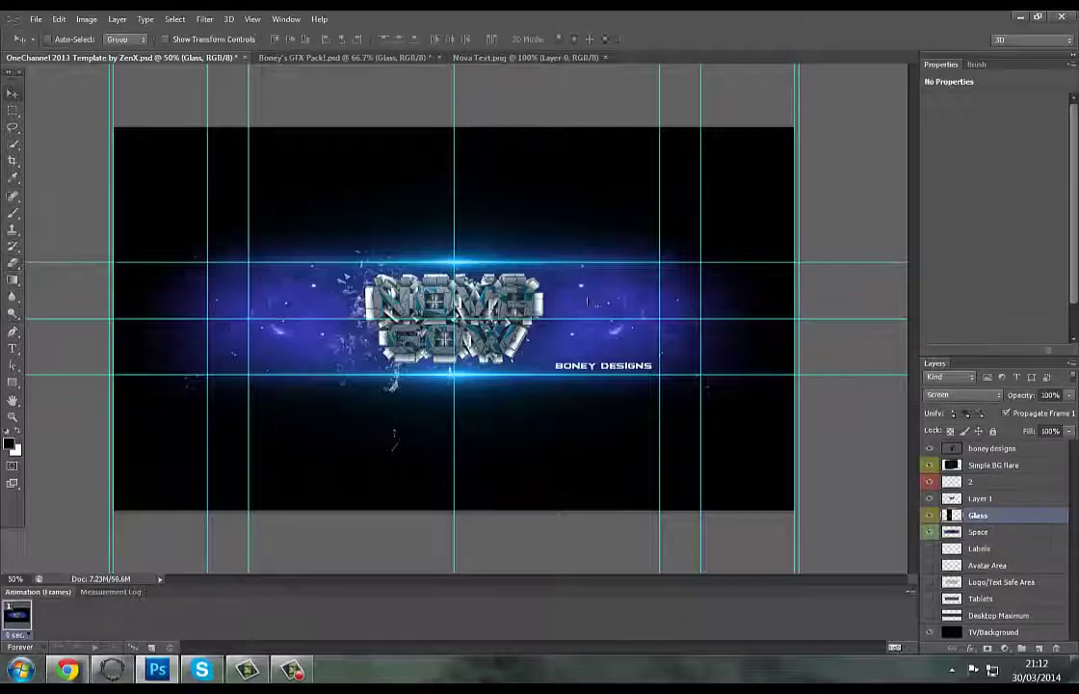
# Step: Duplicate the Glass layer
pyautogui.rightClick(952, 515)
pyautogui.rightClick(973, 521)
pyautogui.click(917, 83)
pyautogui.press('Return')
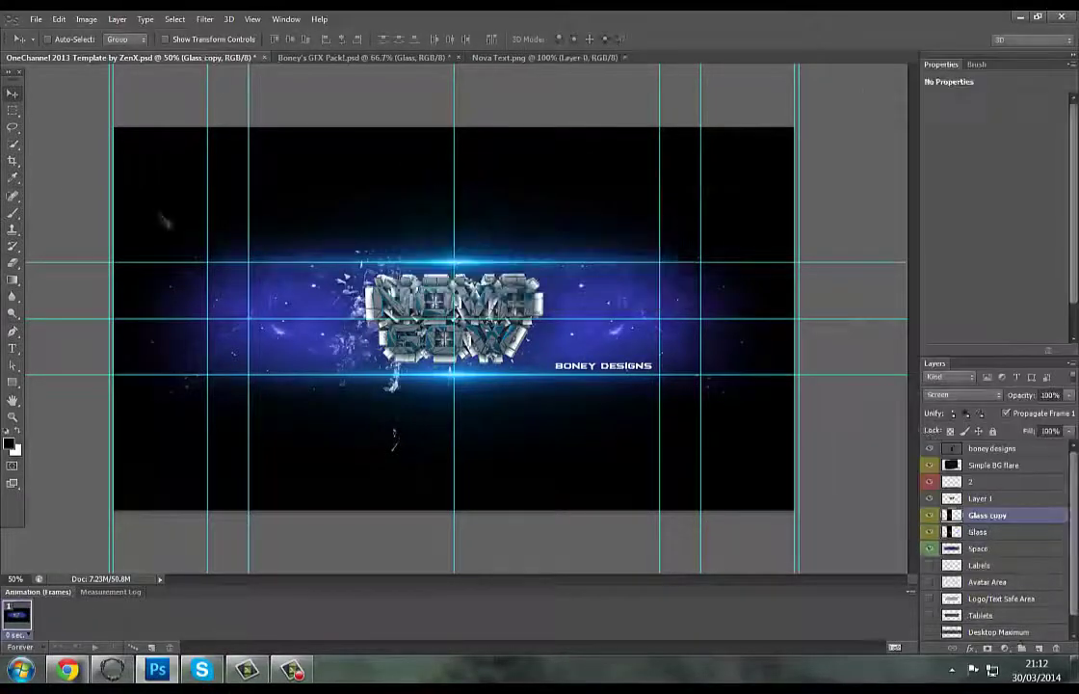
# Step: Erase the stray shards below the logo from Glass copy and Glass with a 43 px eraser
pyautogui.press('e')
pyautogui.click(64, 40)
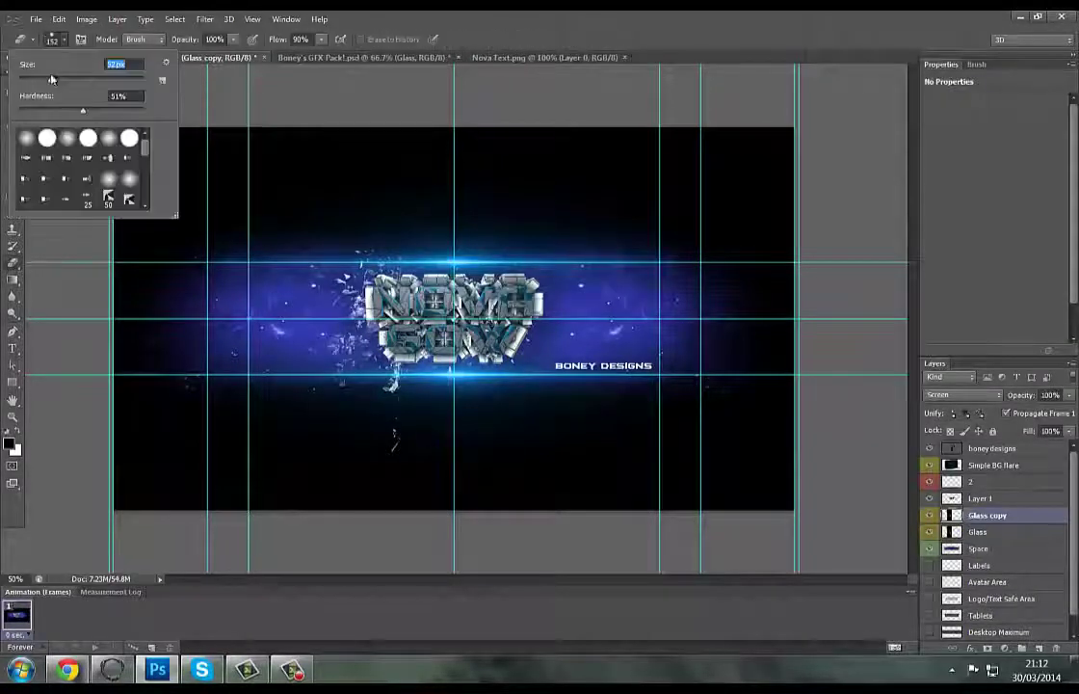
pyautogui.moveTo(53, 80); pyautogui.dragTo(66, 80)
pyautogui.click(439, 401)
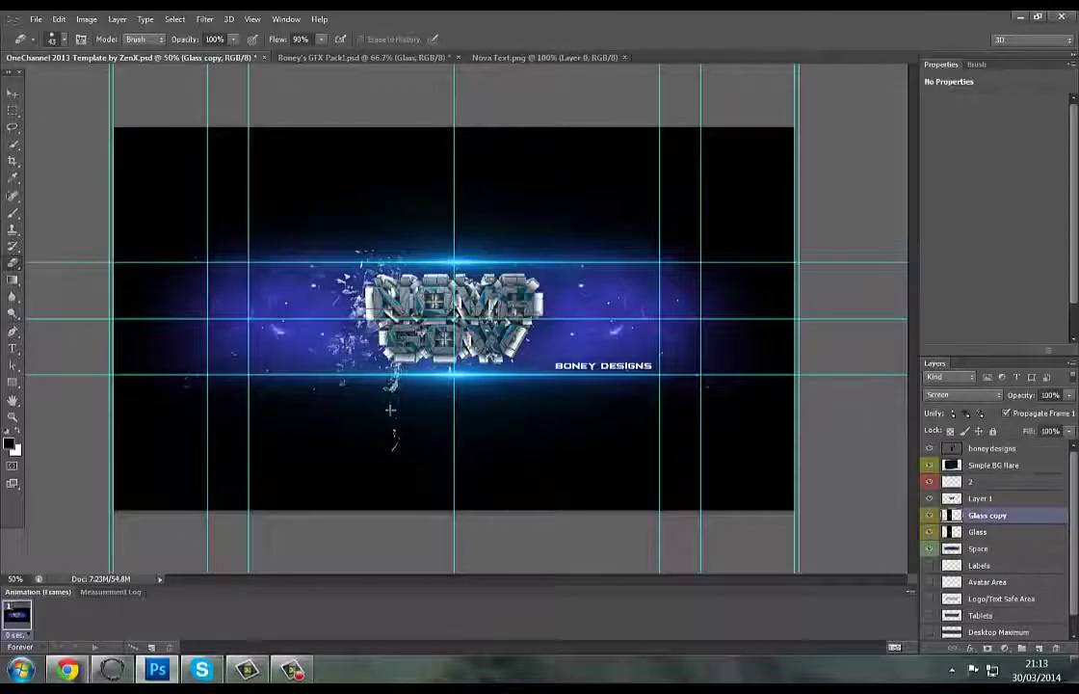
pyautogui.hotkey('alt', '[')
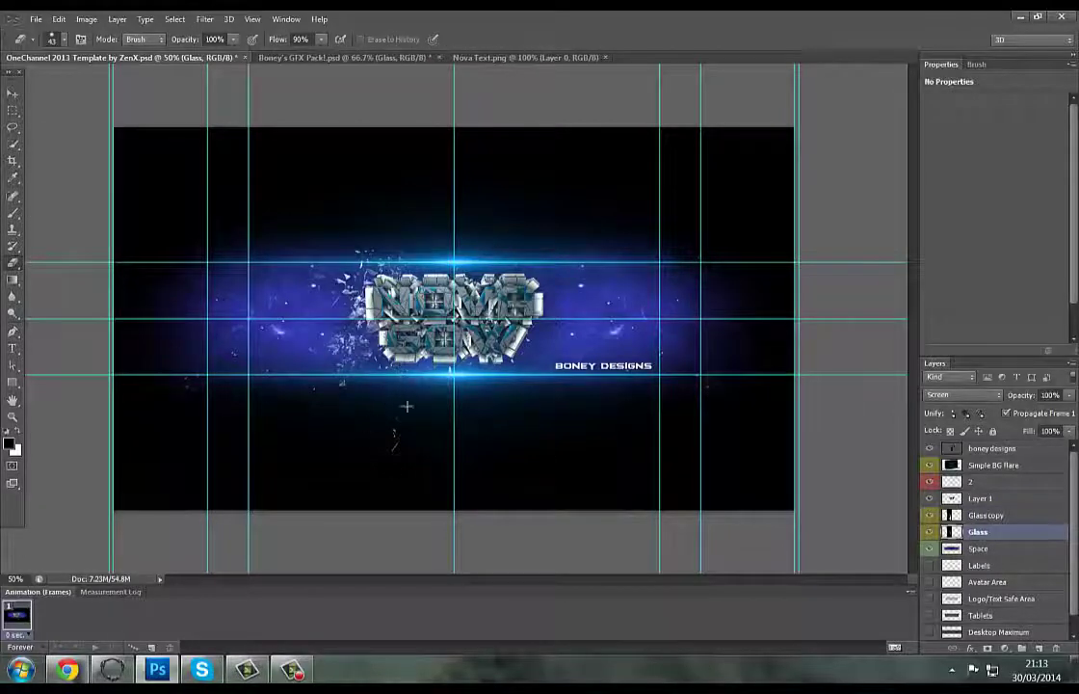
# Step: Merge Glass copy down into the Glass layer
pyautogui.click(967, 515)
pyautogui.rightClick(973, 515)
pyautogui.click(909, 344)
# Step: Duplicate the merged Glass layer and merge the copy down to intensify the shards
pyautogui.rightClick(984, 517)
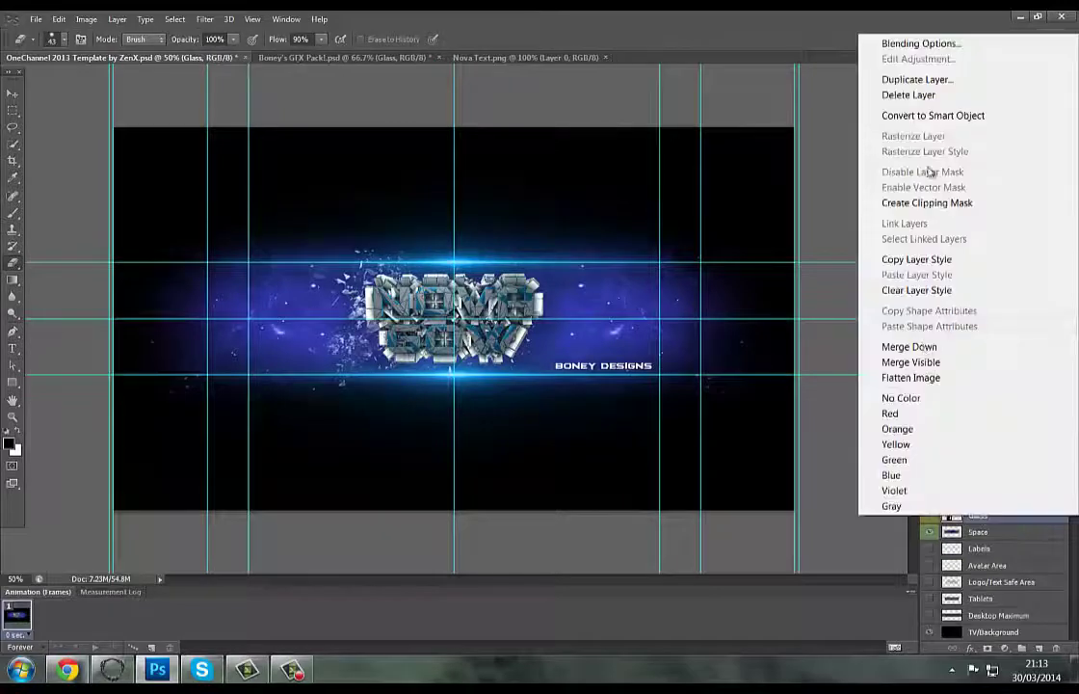
pyautogui.click(926, 80)
pyautogui.click(671, 213)
pyautogui.rightClick(976, 518)
pyautogui.click(910, 345)
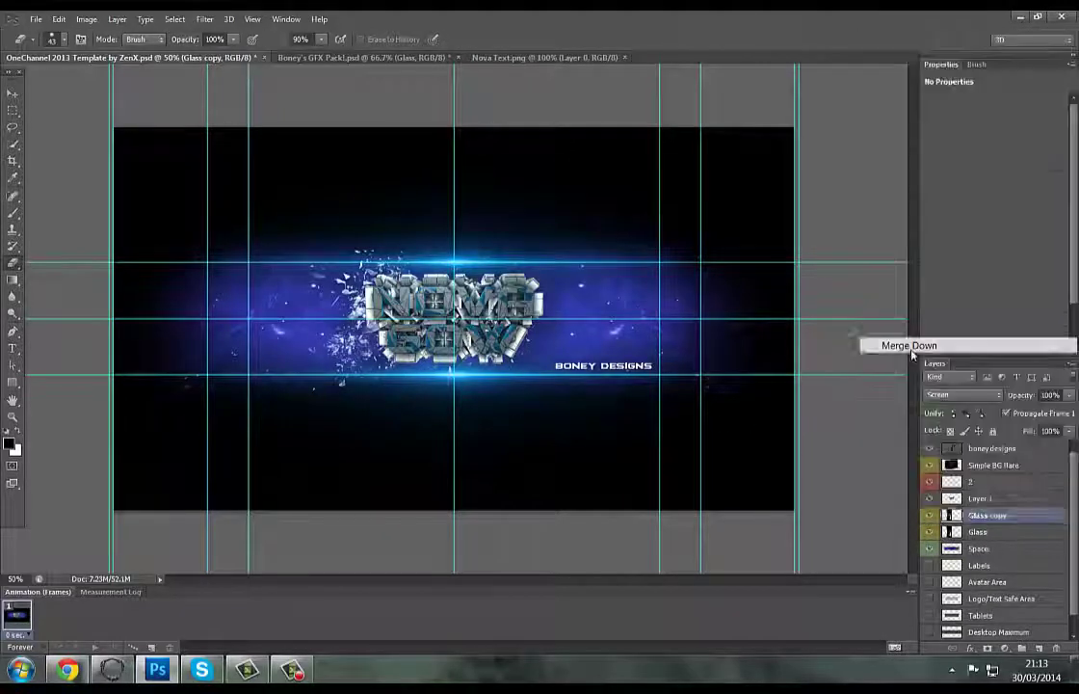
# Step: Duplicate Glass again and shift the copy so its shards line the logo's upper edge
pyautogui.rightClick(981, 517)
pyautogui.click(925, 75)
pyautogui.click(670, 213)
pyautogui.click(13, 93)
pyautogui.moveTo(327, 362); pyautogui.dragTo(395, 381)
# Step: Erase the excess shards on Glass copy and merge it down into Glass
pyautogui.click(13, 261)
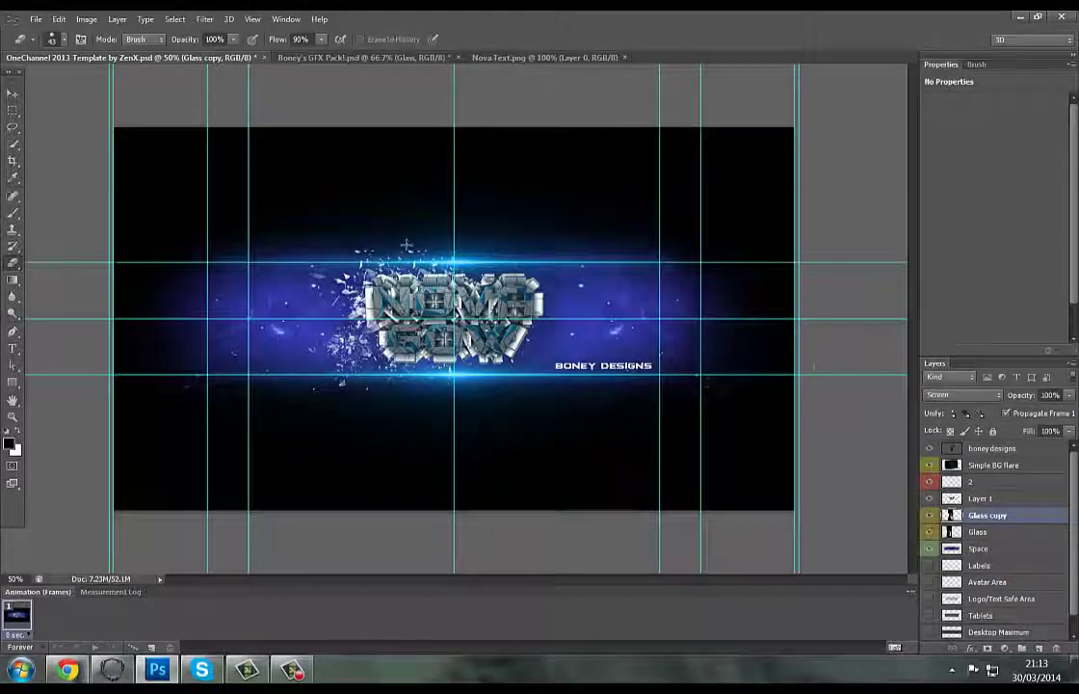
pyautogui.rightClick(968, 514)
pyautogui.click(920, 339)
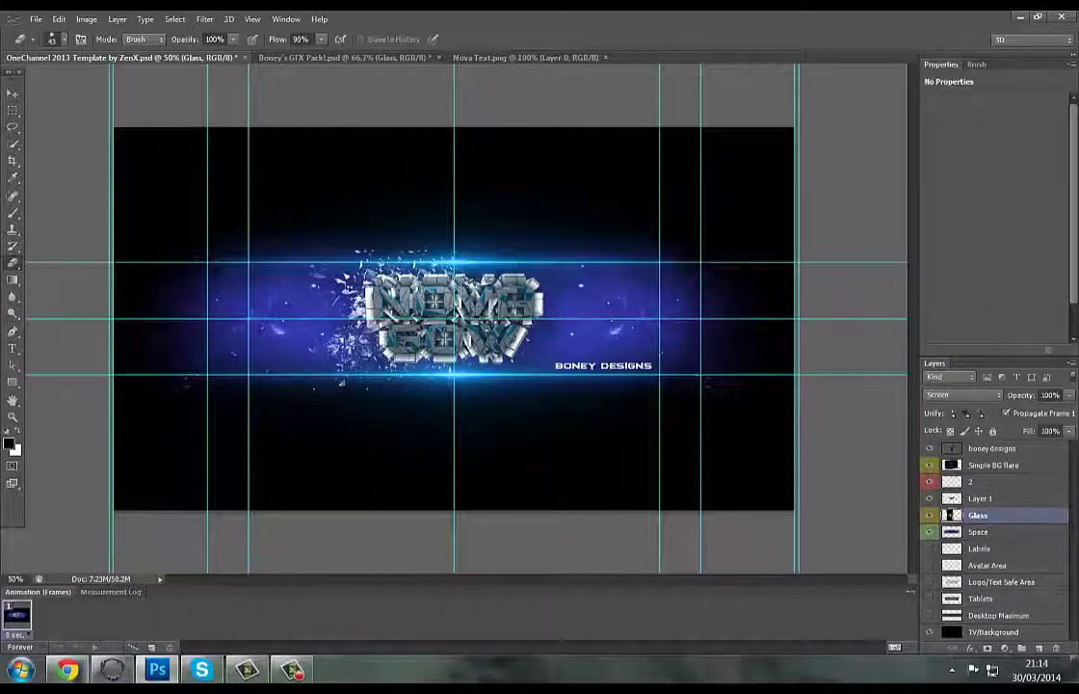
# Step: Duplicate Glass, flip the copy horizontally and place it symmetrically on the right side of the logo
pyautogui.rightClick(978, 514)
pyautogui.click(802, 83)
pyautogui.press('Return')
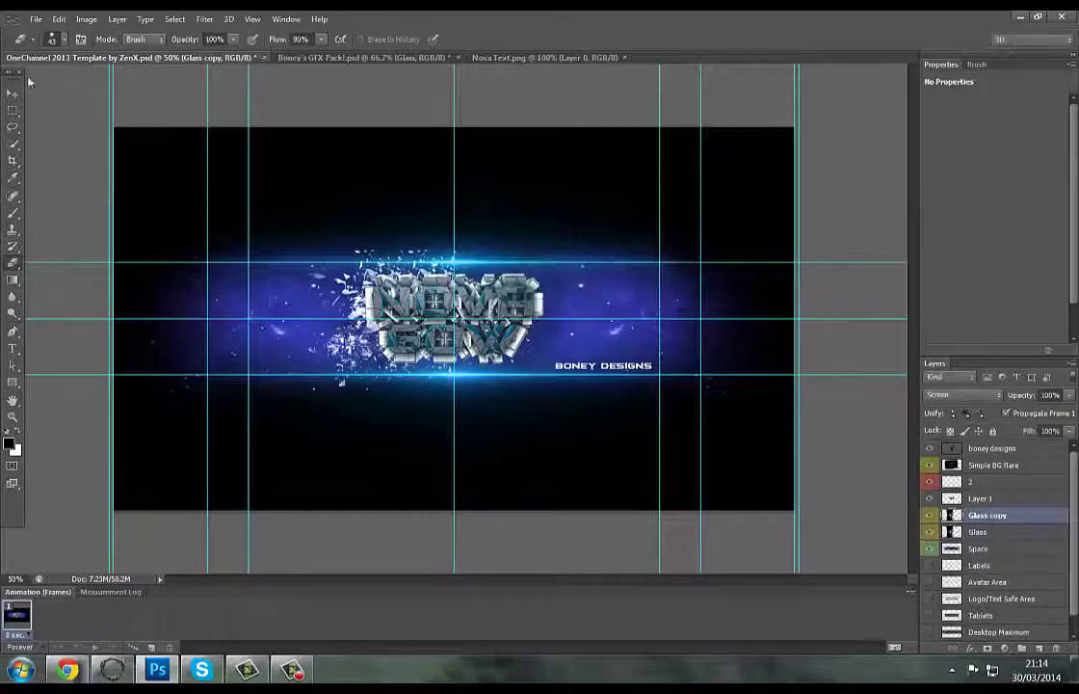
pyautogui.press('v')
pyautogui.hotkey('ctrl', 't')
pyautogui.rightClick(393, 364)
pyautogui.click(416, 508)
pyautogui.press('Return')
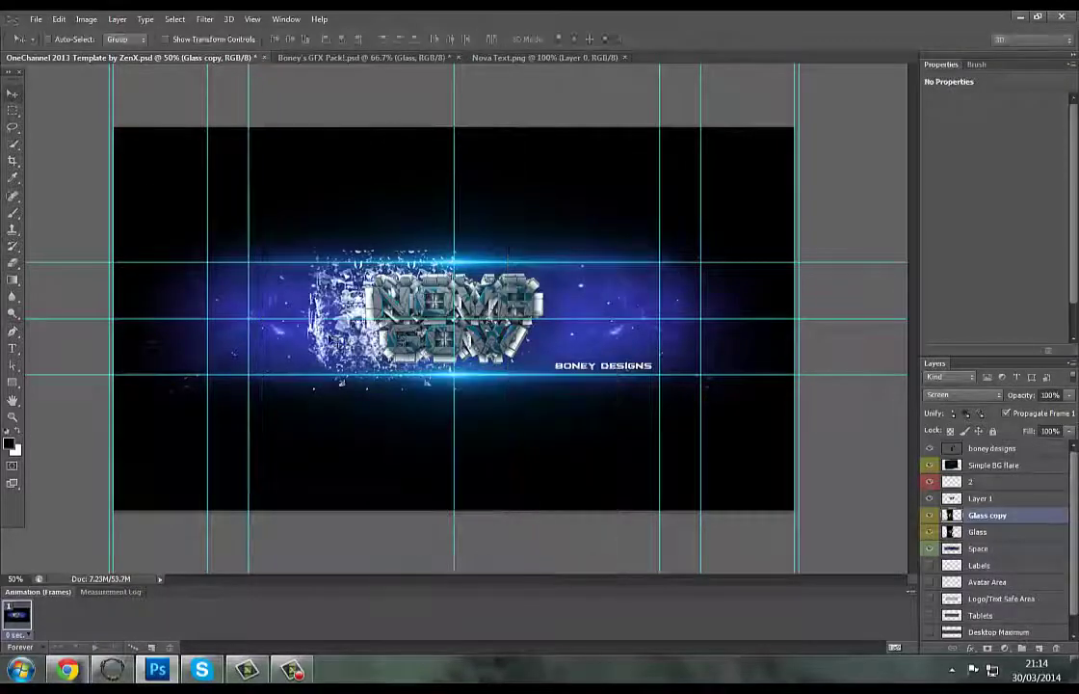
pyautogui.moveTo(371, 347); pyautogui.dragTo(476, 343)
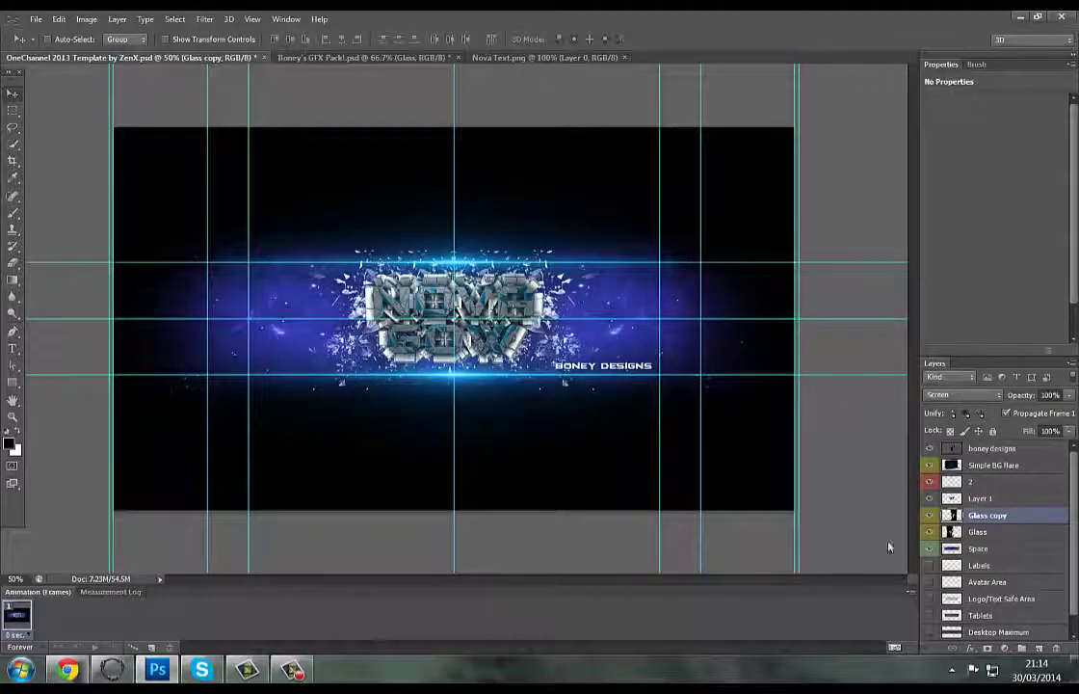
# Step: Colorize the Space layer light cyan-blue with Hue/Saturation to match the flares
pyautogui.click(983, 551)
pyautogui.hotkey('ctrl', 'u')
pyautogui.click(730, 585)
pyautogui.click(588, 546)
pyautogui.moveTo(609, 519); pyautogui.dragTo(600, 520)
pyautogui.click(729, 459)
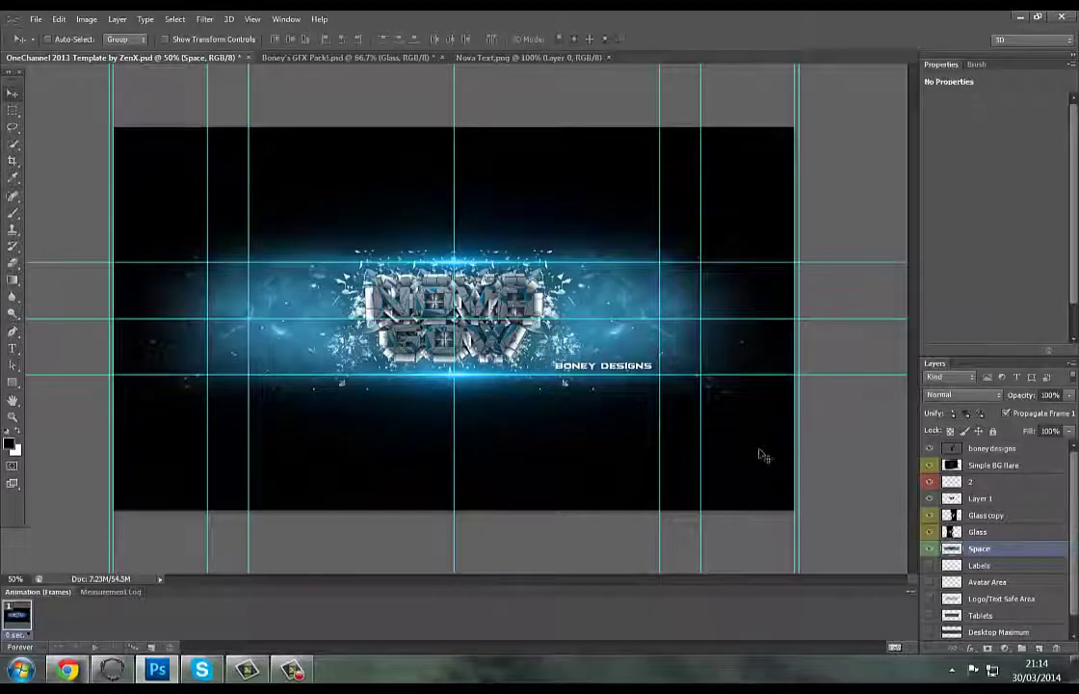
# Step: Close Nova Text.png and copy the Rain layer from Boney's GFX Pack into the OneChannel template
pyautogui.click(318, 56)
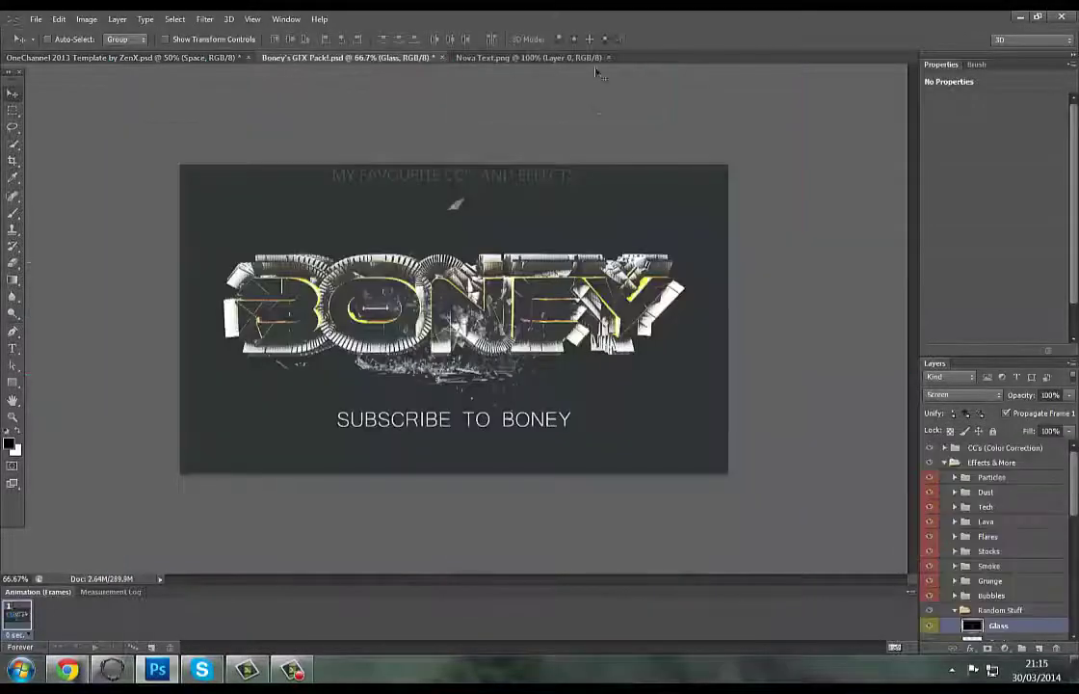
pyautogui.scroll(-5, 986, 559)
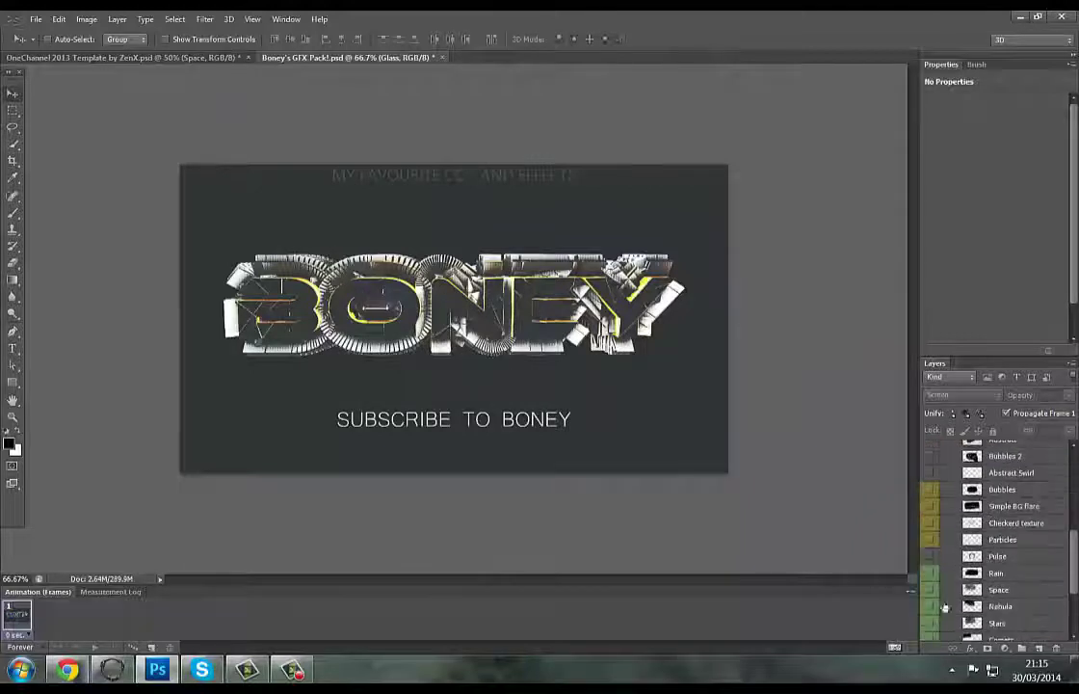
pyautogui.moveTo(947, 578); pyautogui.dragTo(618, 331)
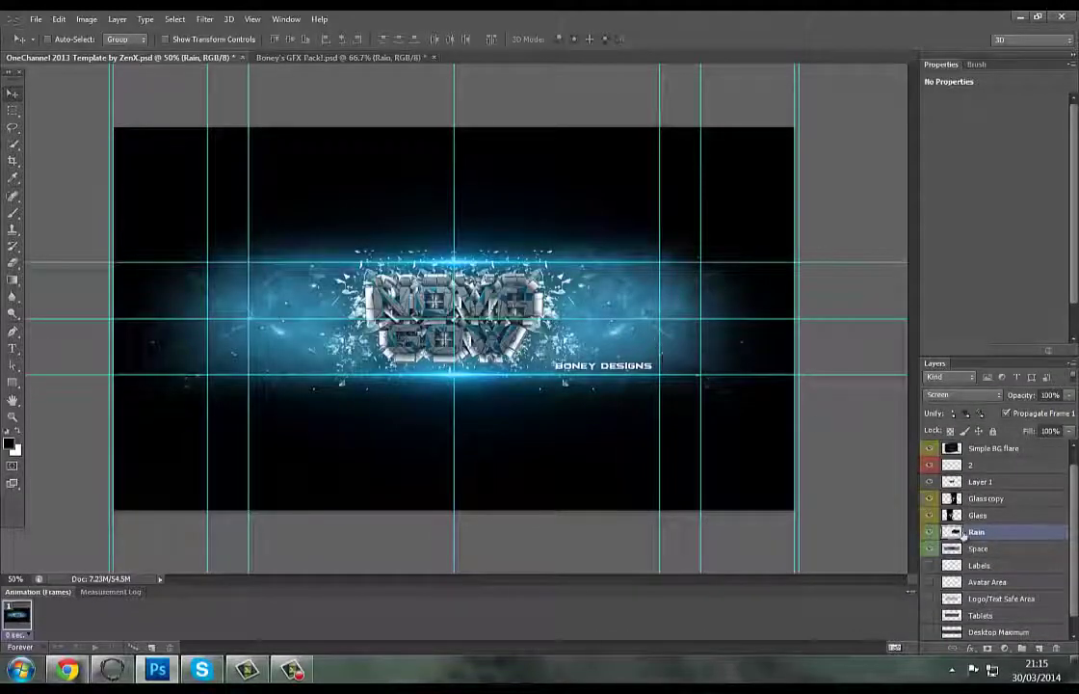
# Step: Move the Rain layer above Simple BG flare and stretch its left edge to the logo's left side
pyautogui.moveTo(954, 533); pyautogui.dragTo(968, 455)
pyautogui.hotkey('ctrl', 't')
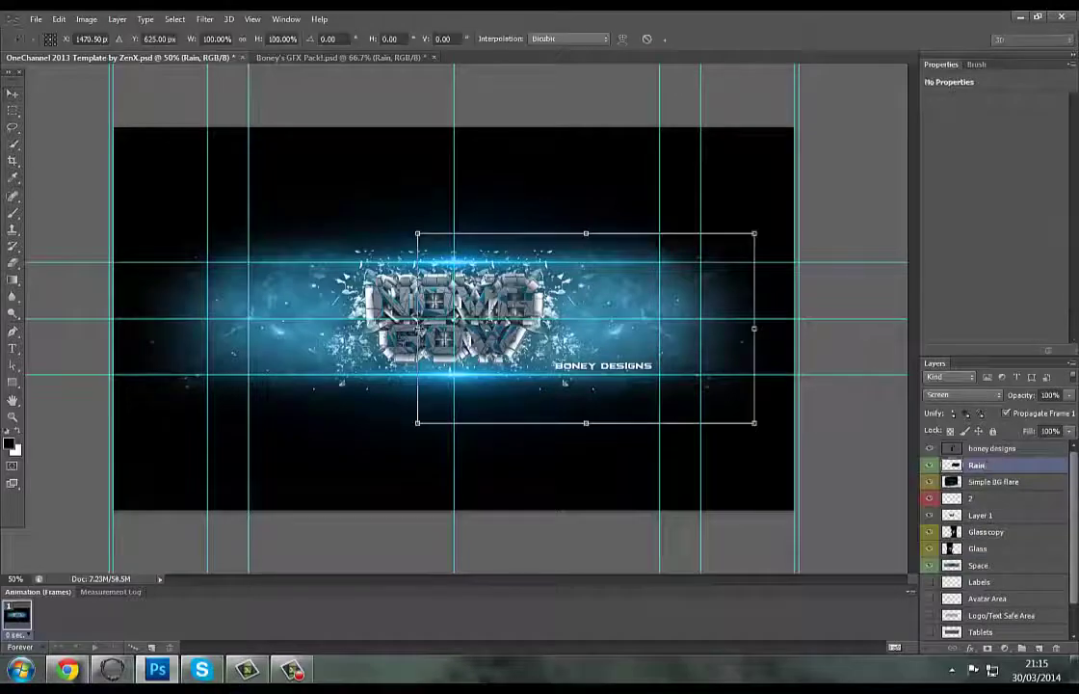
pyautogui.moveTo(417, 328); pyautogui.dragTo(374, 328)
pyautogui.press('Return')
# Step: Duplicate the Rain layer, flip the copy horizontally and move it over the left half of the banner
pyautogui.rightClick(976, 464)
pyautogui.click(780, 217)
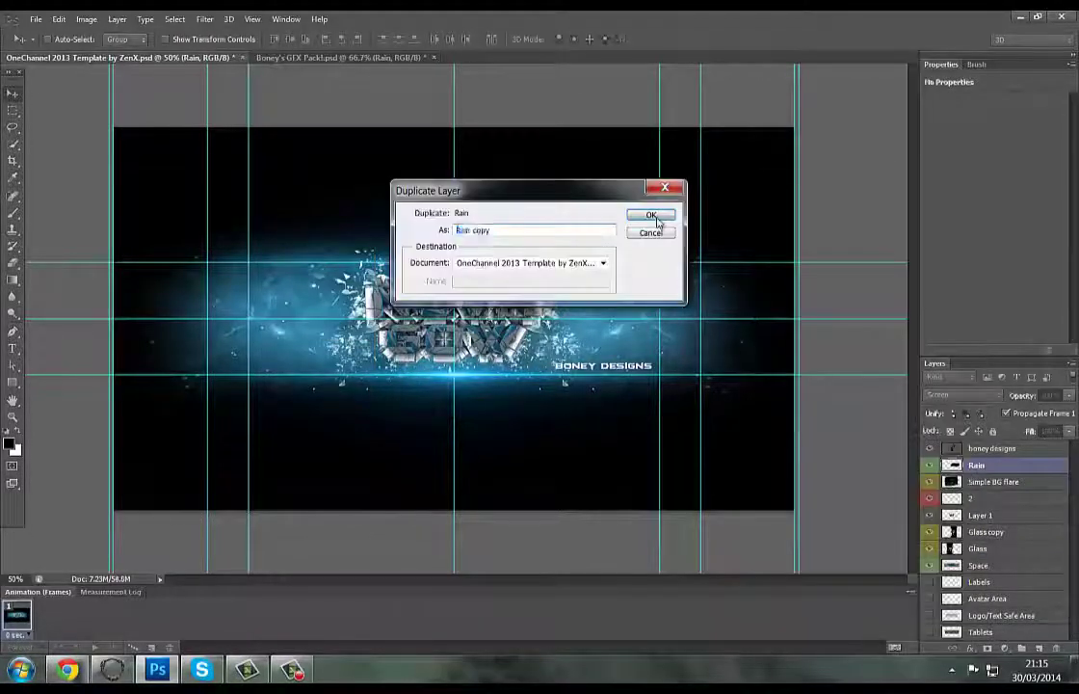
pyautogui.click(655, 220)
pyautogui.hotkey('ctrl', 't')
pyautogui.rightClick(633, 297)
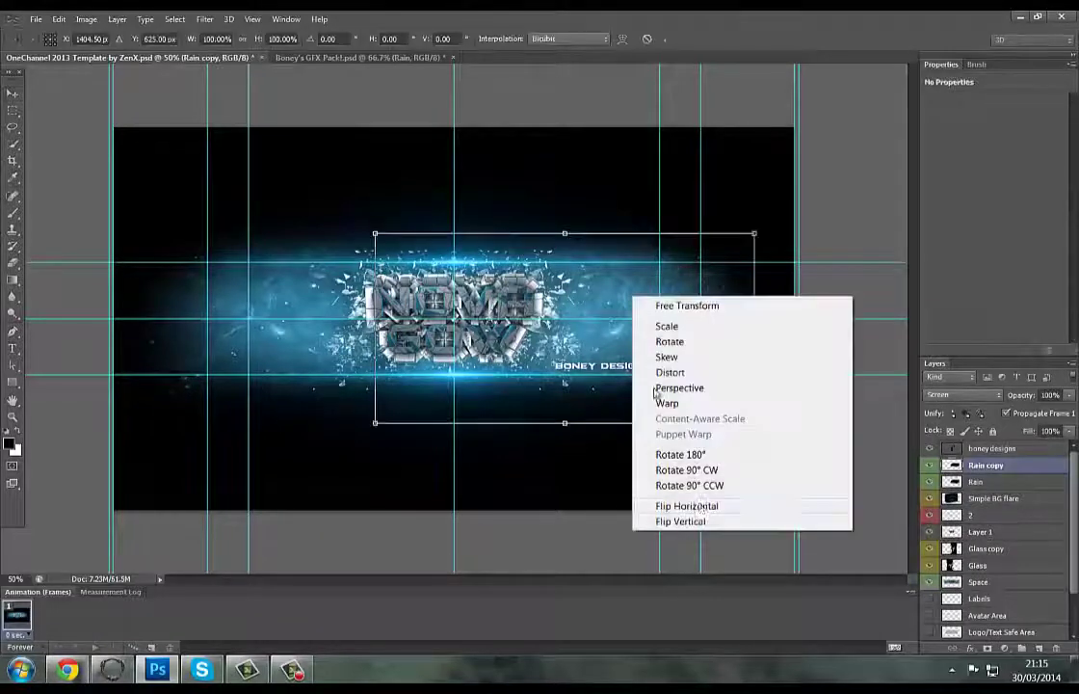
pyautogui.click(700, 508)
pyautogui.press('Return')
pyautogui.moveTo(636, 357); pyautogui.dragTo(410, 358)
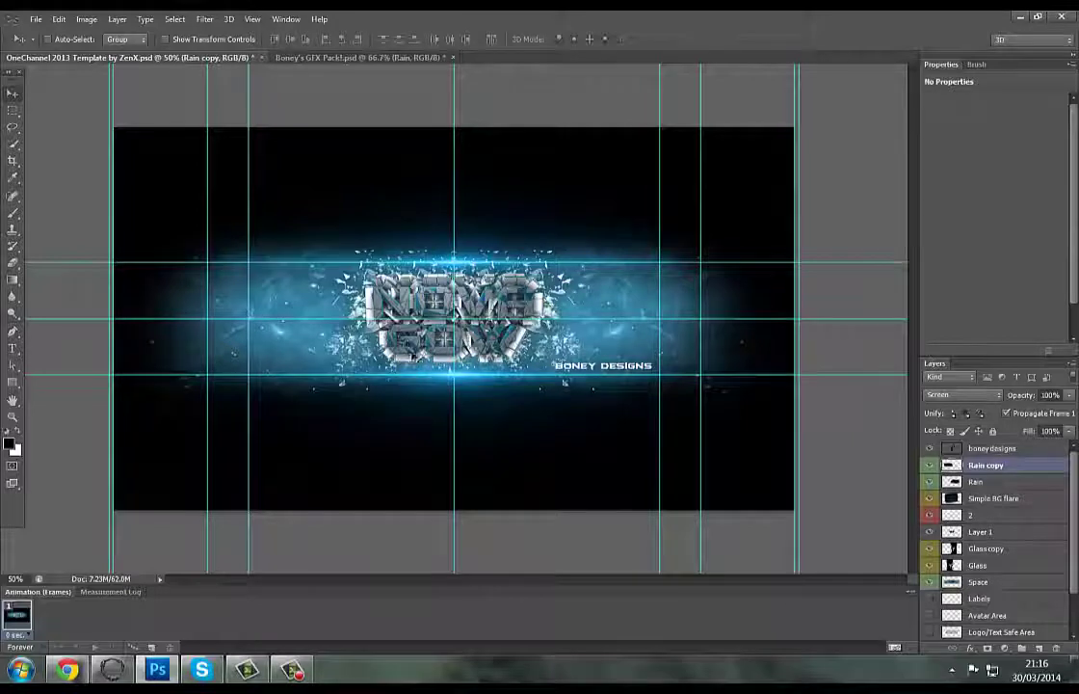
# Step: In Boney's GFX Pack, collapse Random Stuff, expand Stocks and copy stock layer 3 into the OneChannel template above Rain copy
pyautogui.click(306, 58)
pyautogui.scroll(-2, 949, 592)
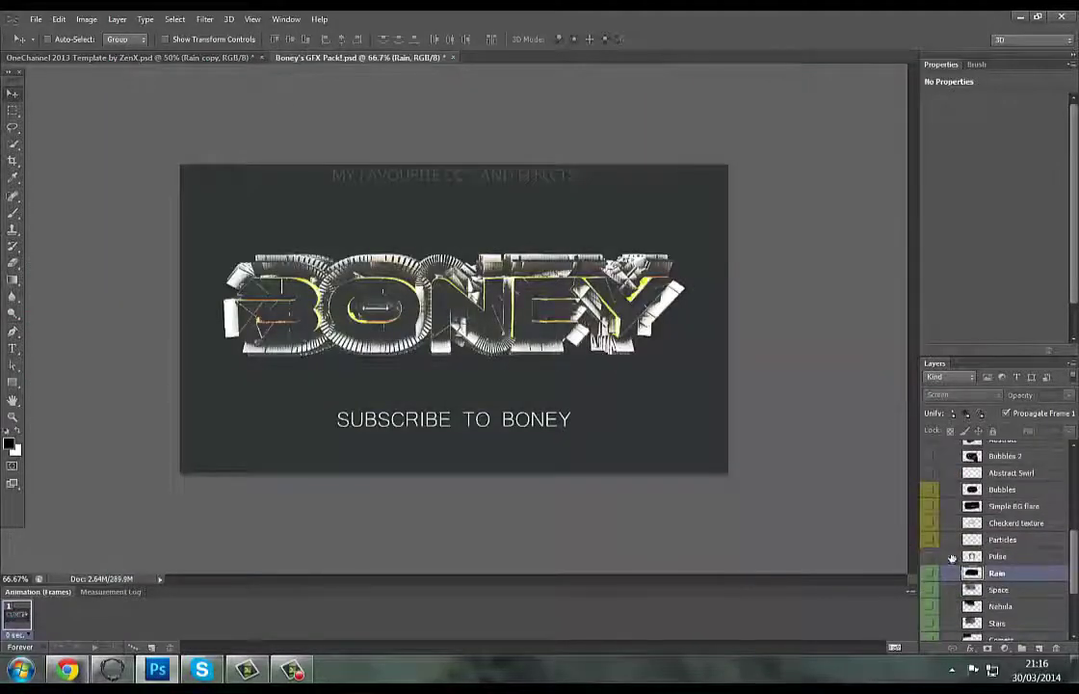
pyautogui.scroll(-4, 952, 559)
pyautogui.scroll(4, 995, 553)
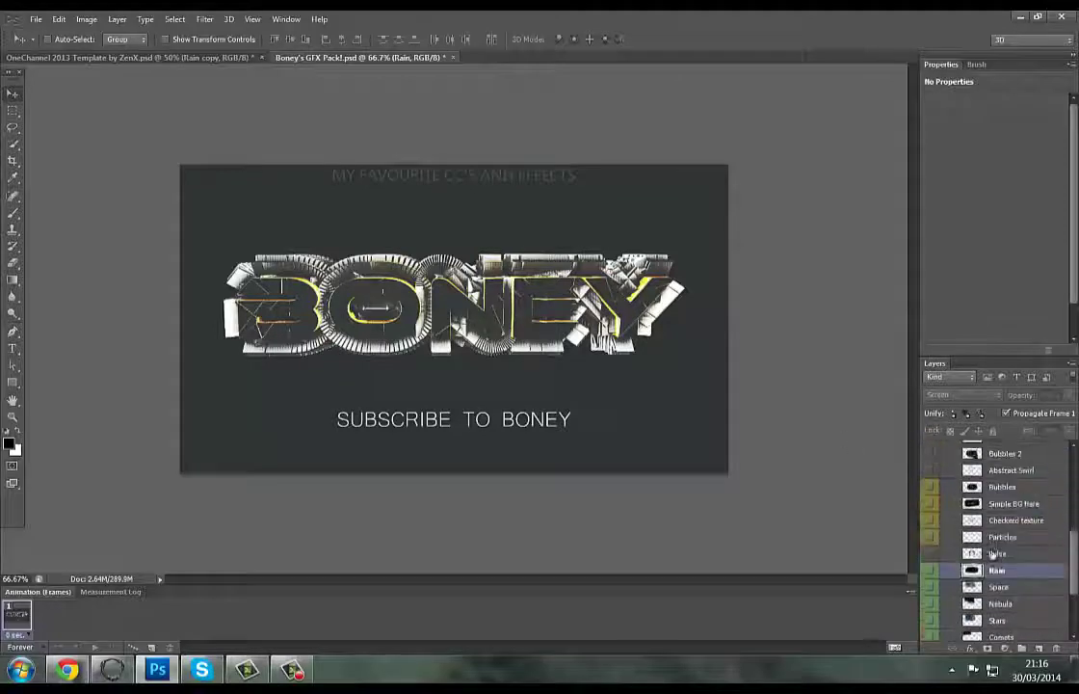
pyautogui.scroll(3, 994, 553)
pyautogui.click(957, 462)
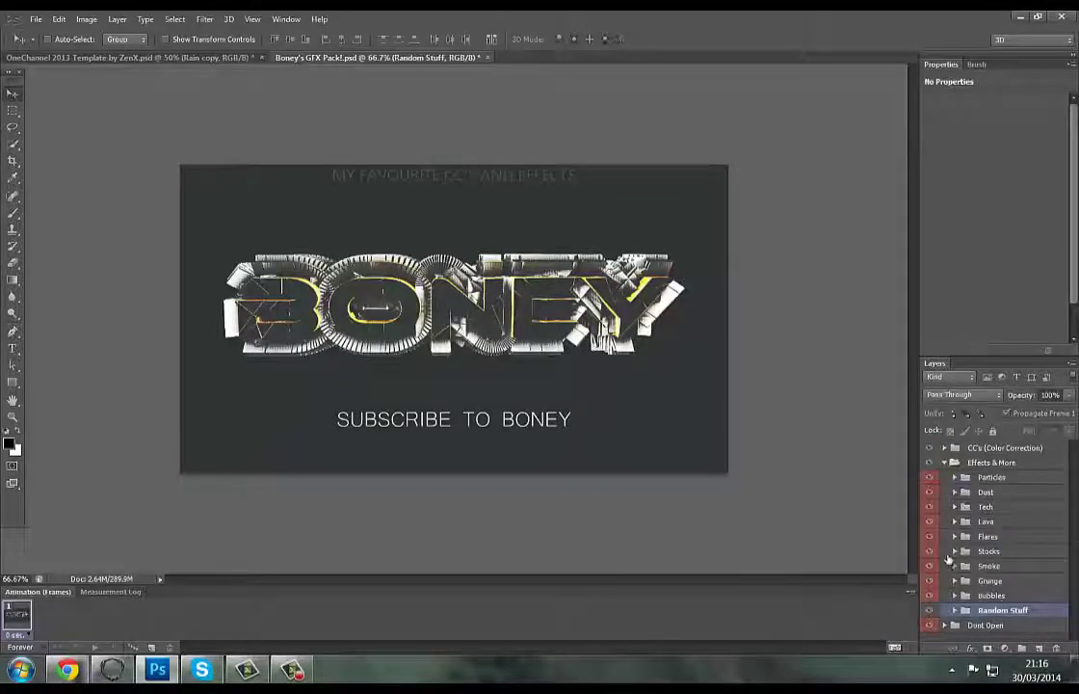
pyautogui.click(954, 551)
pyautogui.click(198, 57)
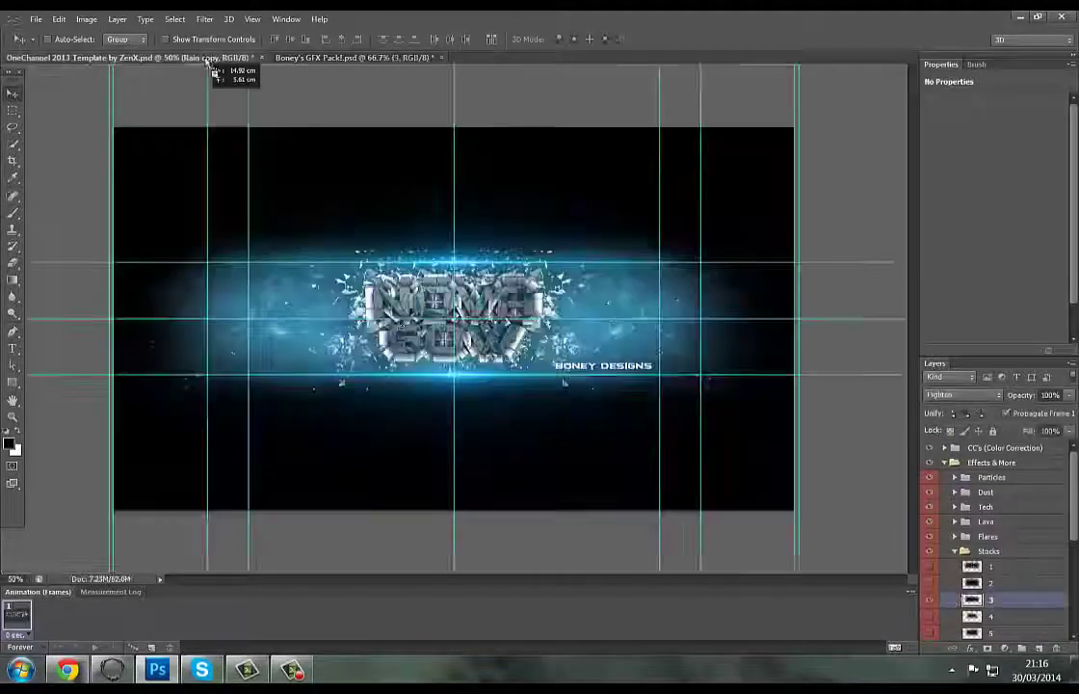
# Step: Colorize layer 3 with Hue/Saturation, using hue 20 and maximum saturation
pyautogui.rightClick(975, 467)
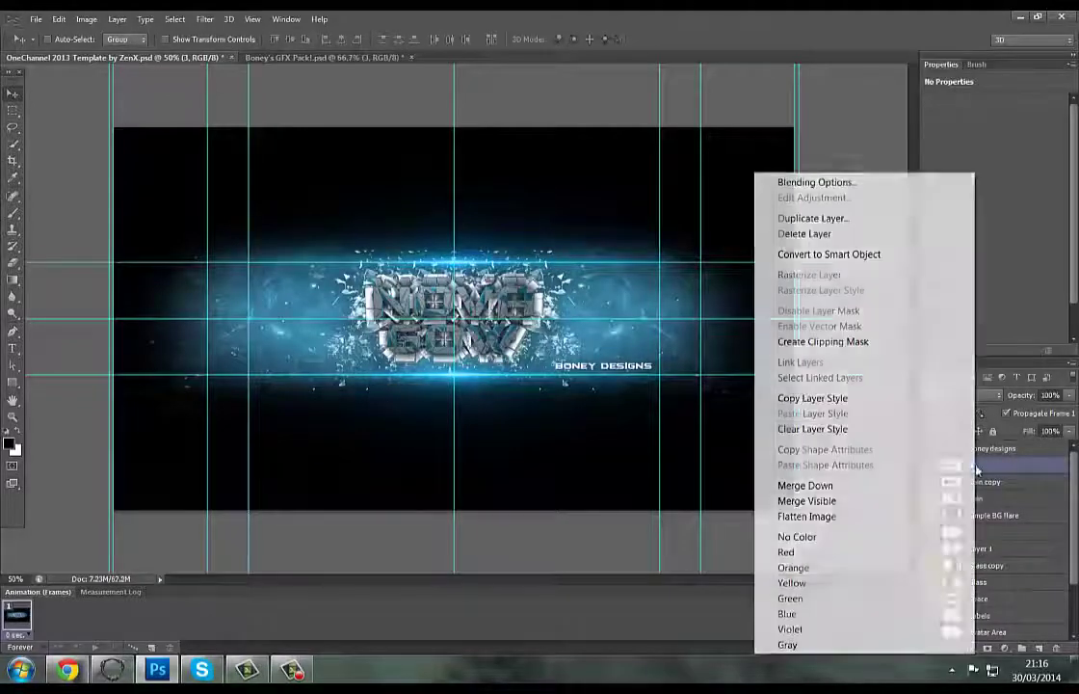
pyautogui.click(978, 466)
pyautogui.hotkey('ctrl', 'u')
pyautogui.click(729, 586)
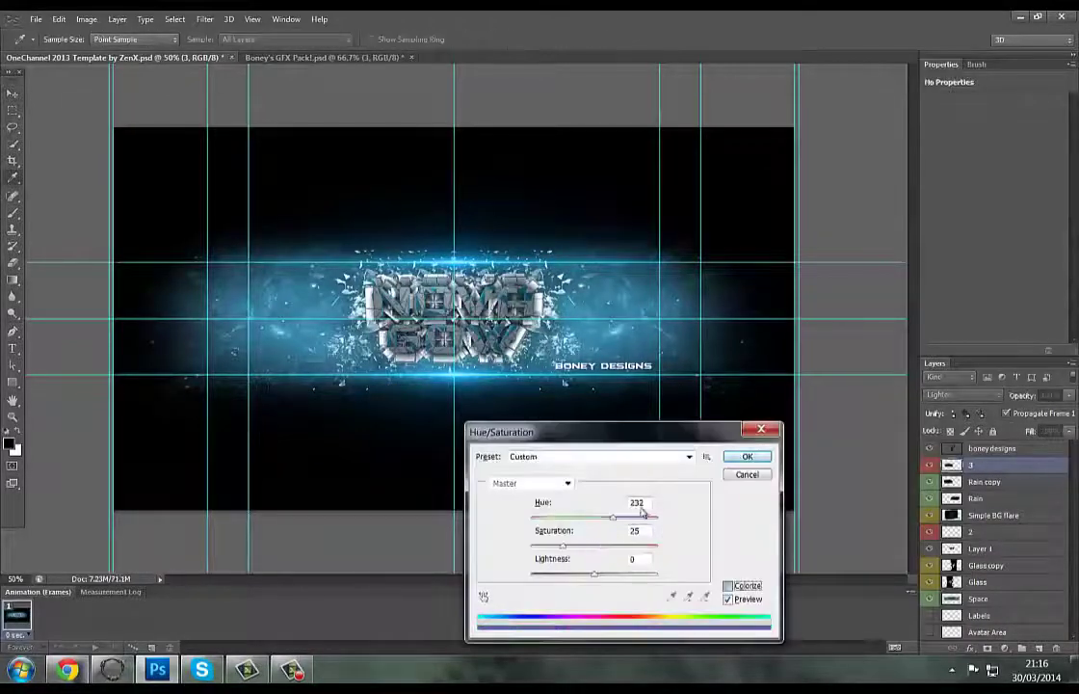
pyautogui.moveTo(564, 546); pyautogui.dragTo(678, 549)
pyautogui.moveTo(650, 504); pyautogui.dragTo(632, 502)
pyautogui.write('20')
pyautogui.press('Return')
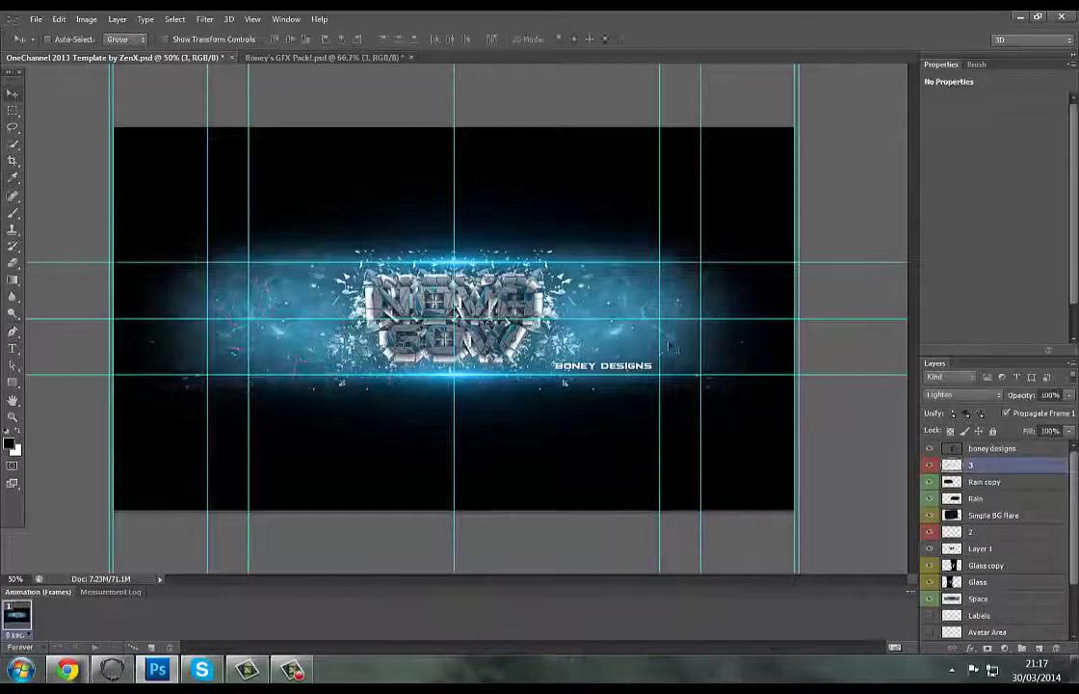
# Step: Move layer 3 between Glass and Space and narrow it to fit the banner's left half
pyautogui.moveTo(978, 472); pyautogui.dragTo(1013, 571)
pyautogui.rightClick(1008, 568)
pyautogui.click(778, 260)
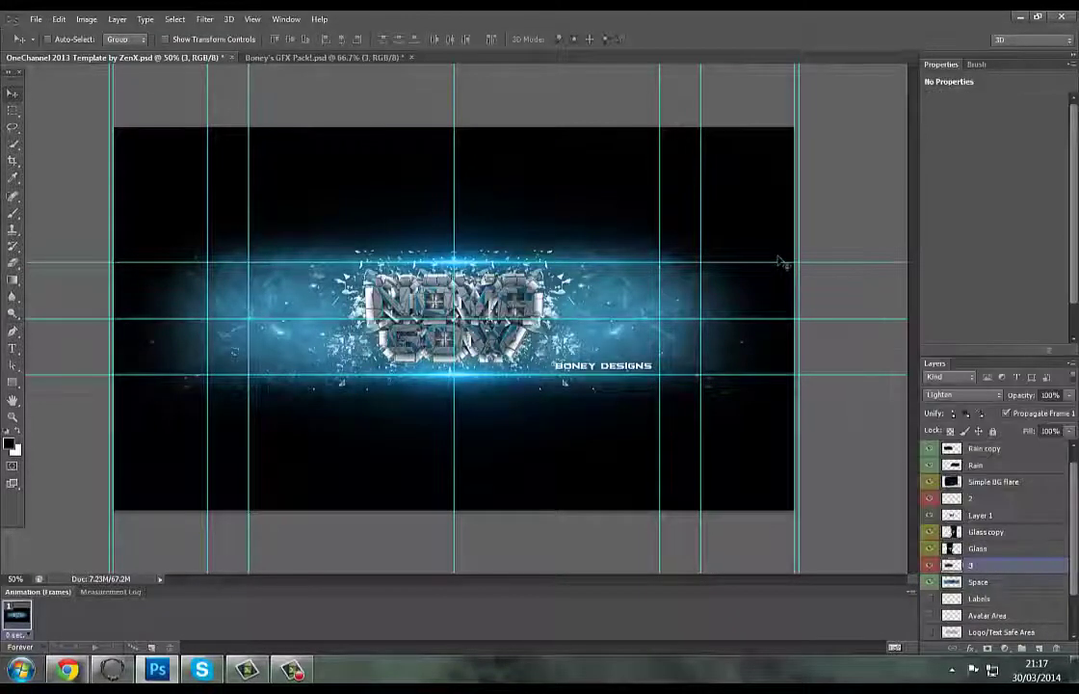
pyautogui.hotkey('ctrl', 't')
pyautogui.moveTo(550, 327); pyautogui.dragTo(484, 328)
pyautogui.moveTo(172, 329); pyautogui.dragTo(162, 329)
pyautogui.press('Return')
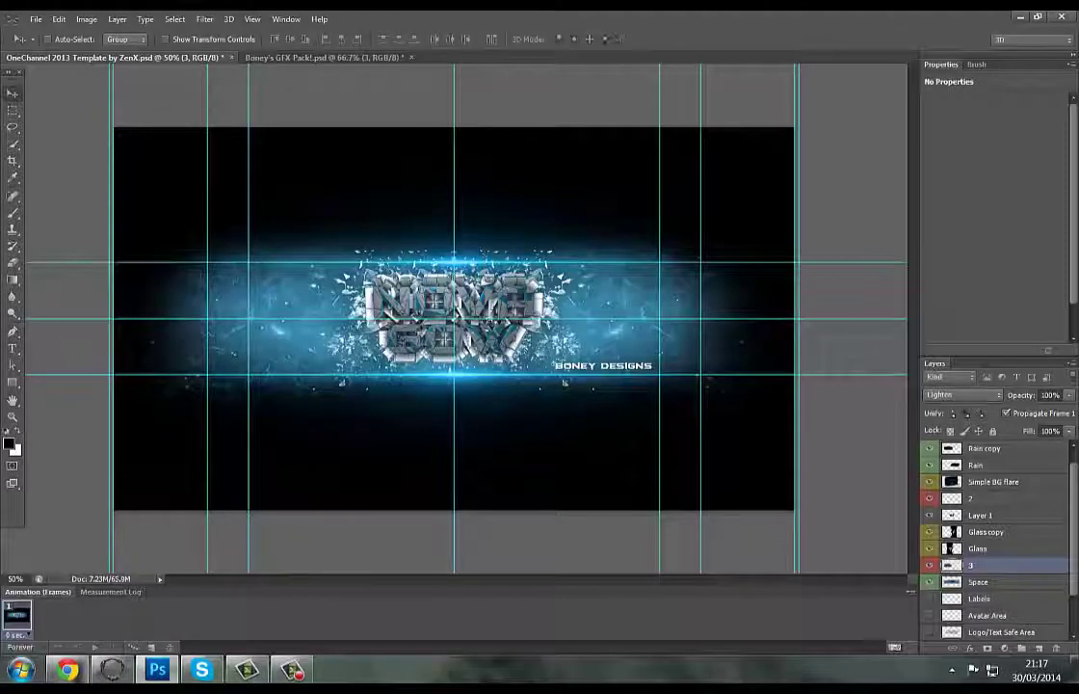
# Step: Duplicate layer 3, flip the copy horizontally and move it to the matching position right of the logo
pyautogui.rightClick(949, 565)
pyautogui.rightClick(976, 568)
pyautogui.click(918, 133)
pyautogui.click(652, 213)
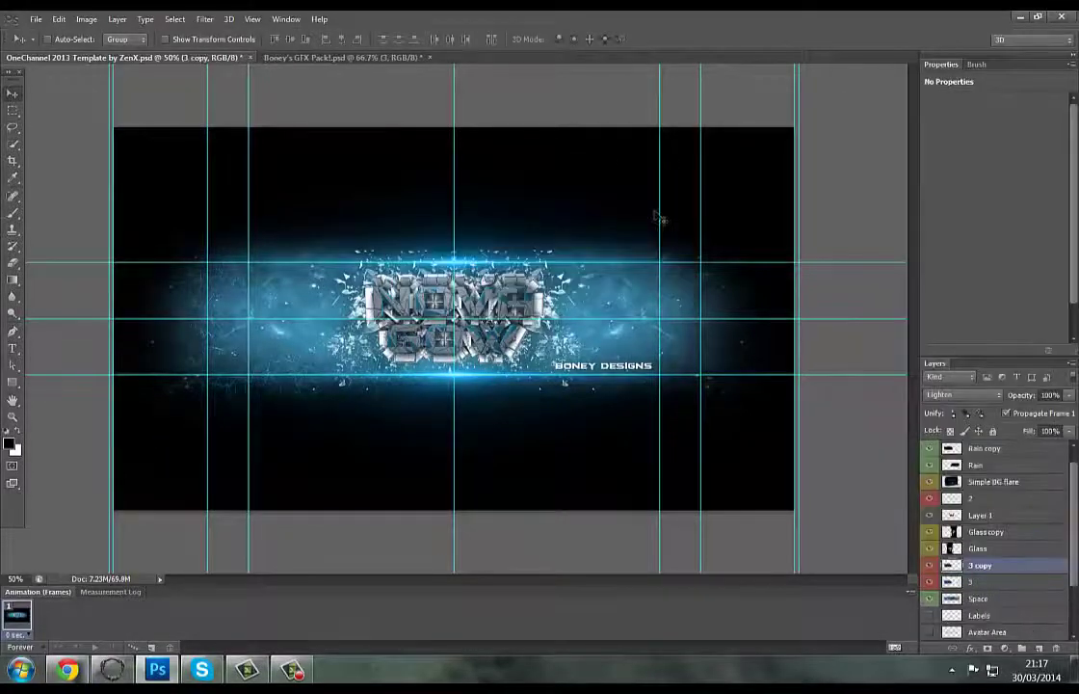
pyautogui.hotkey('ctrl', 't')
pyautogui.rightClick(416, 427)
pyautogui.click(470, 521)
pyautogui.press('Return')
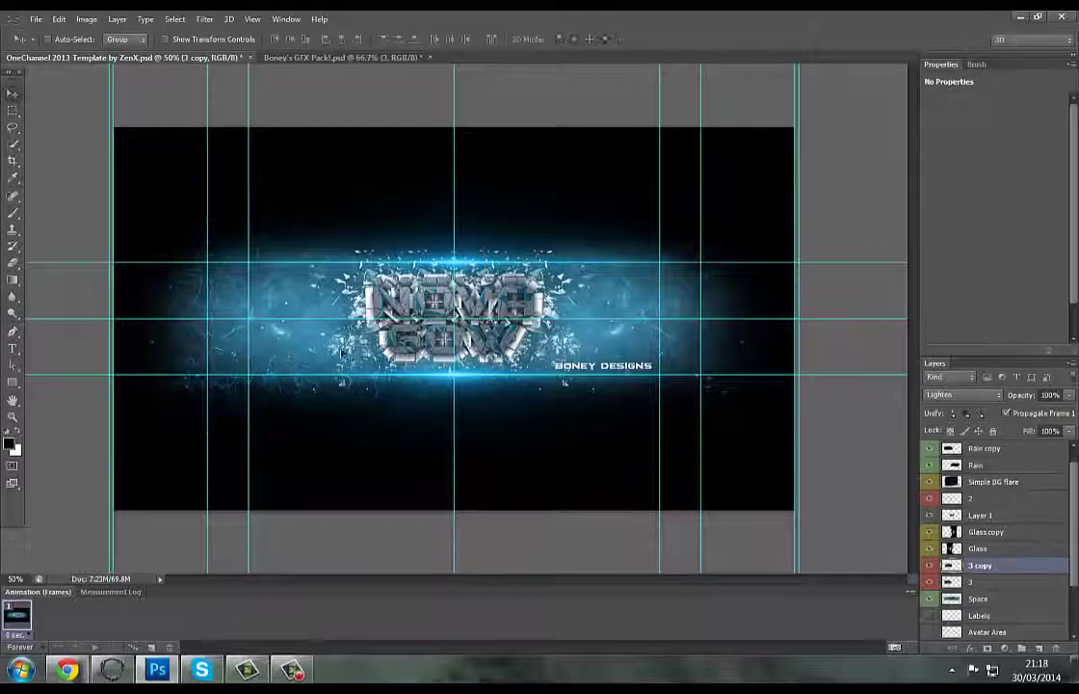
pyautogui.moveTo(316, 379); pyautogui.dragTo(579, 379)
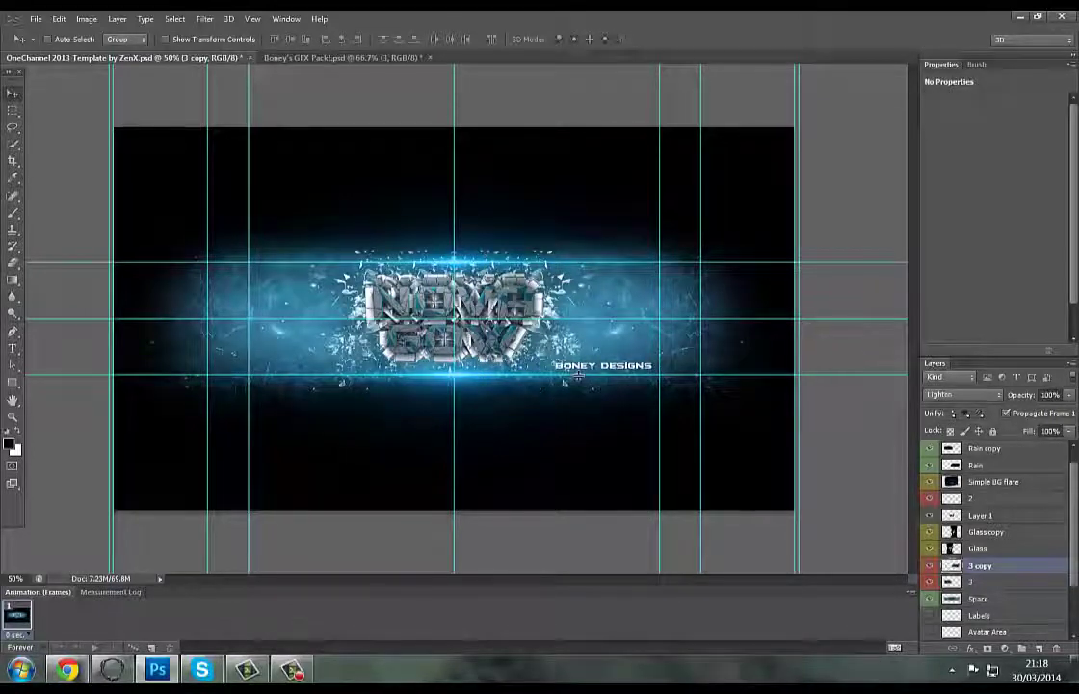
# Step: Copy the Wilso's Colour Correction group from the CC's folder of Boney's GFX Pack into the OneChannel template, above all other layers
pyautogui.click(339, 57)
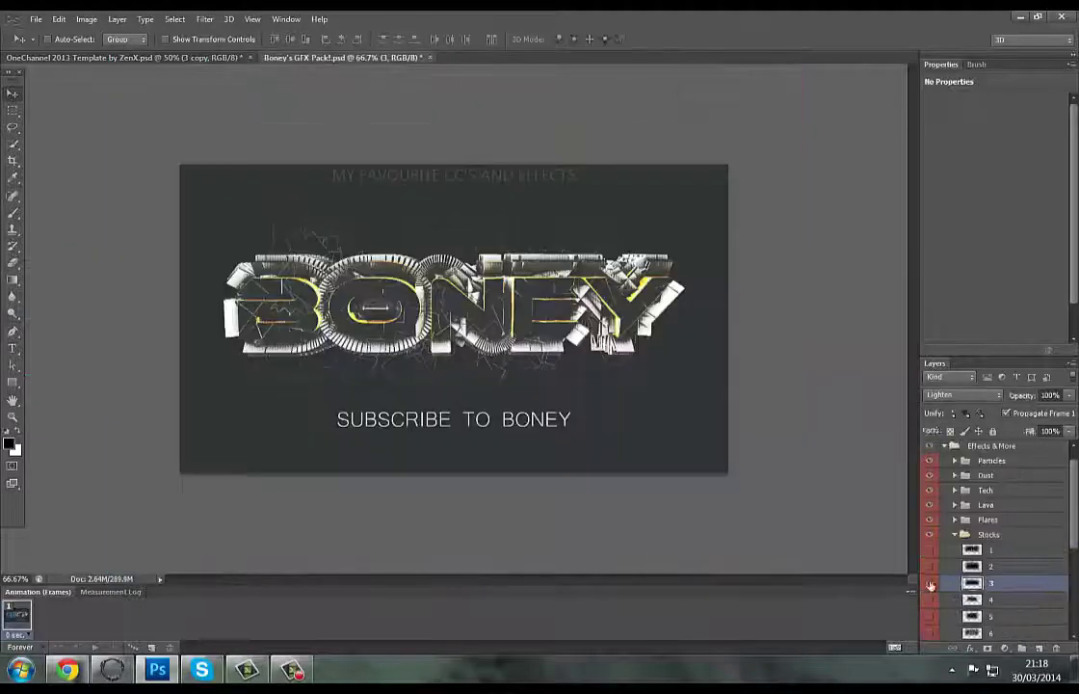
pyautogui.scroll(-3, 961, 559)
pyautogui.scroll(-2, 959, 558)
pyautogui.click(955, 445)
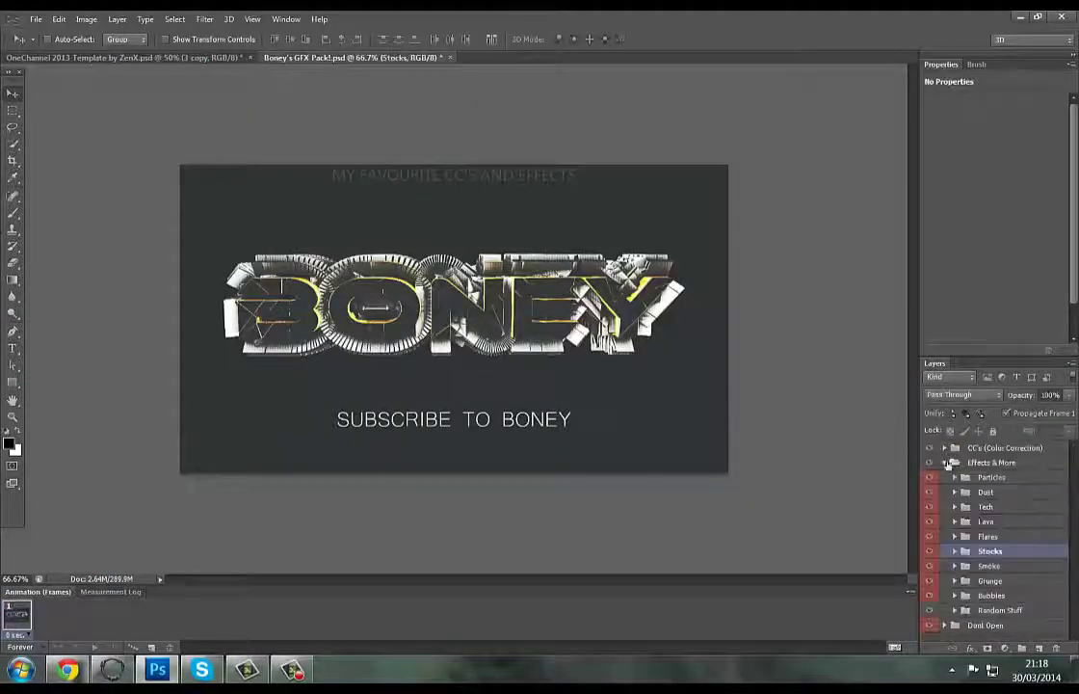
pyautogui.click(944, 448)
pyautogui.click(983, 492)
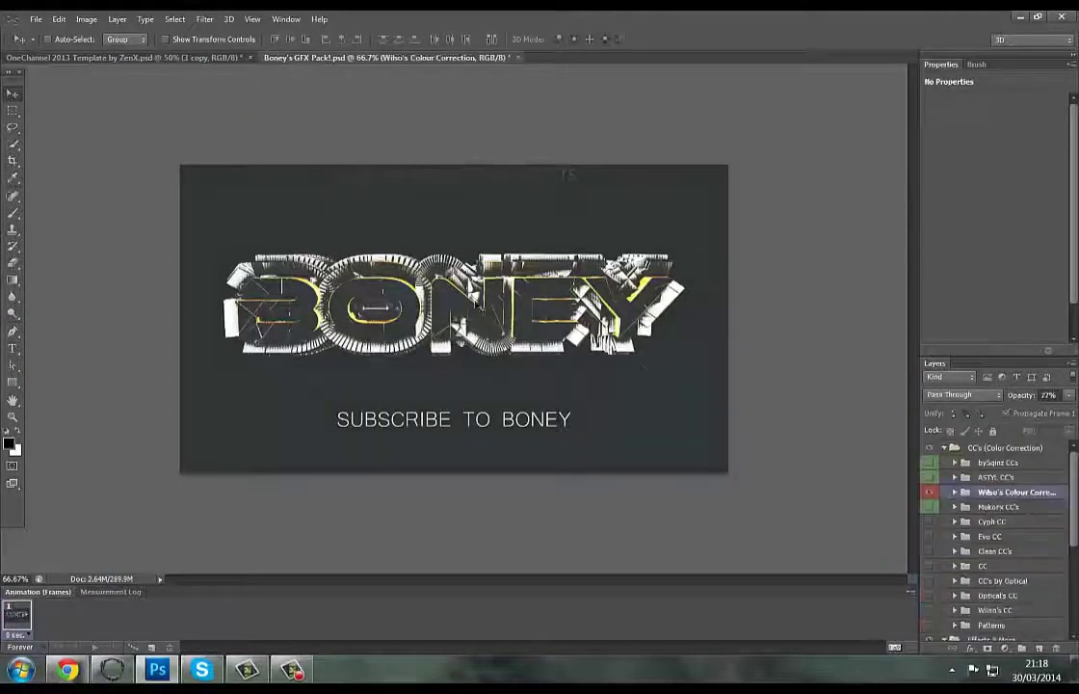
pyautogui.moveTo(463, 274); pyautogui.dragTo(453, 309)
pyautogui.moveTo(985, 581); pyautogui.dragTo(988, 452)
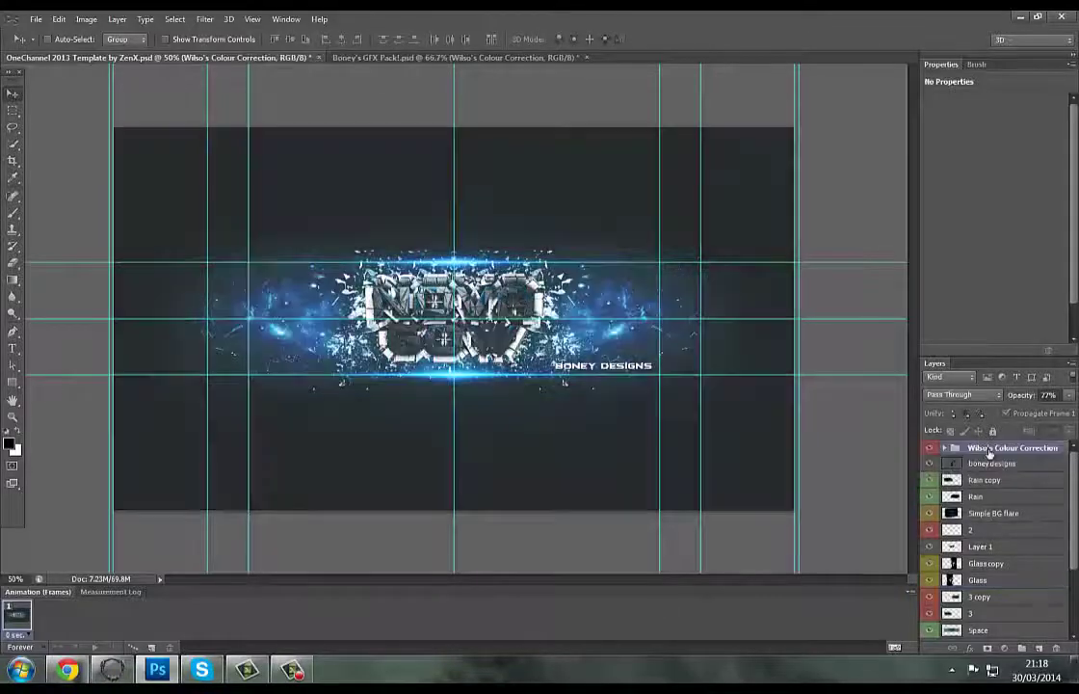
# Step: Expand the Wilso's Colour Correction group and hide its GREY BASE and GREY BASE 2 layers
pyautogui.click(944, 449)
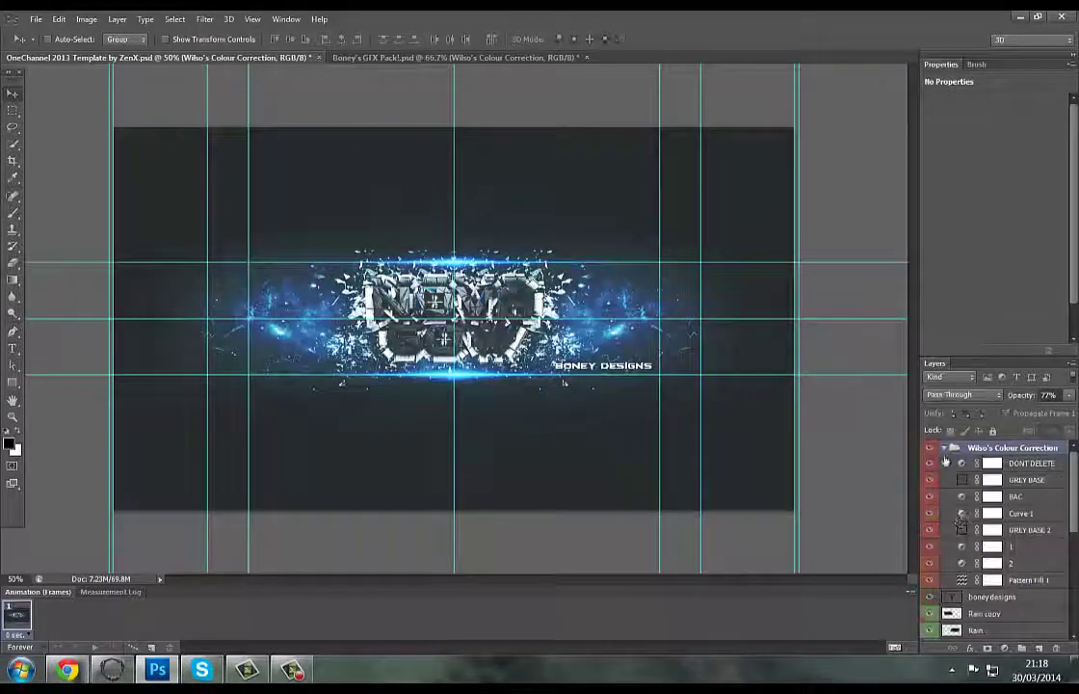
pyautogui.click(928, 480)
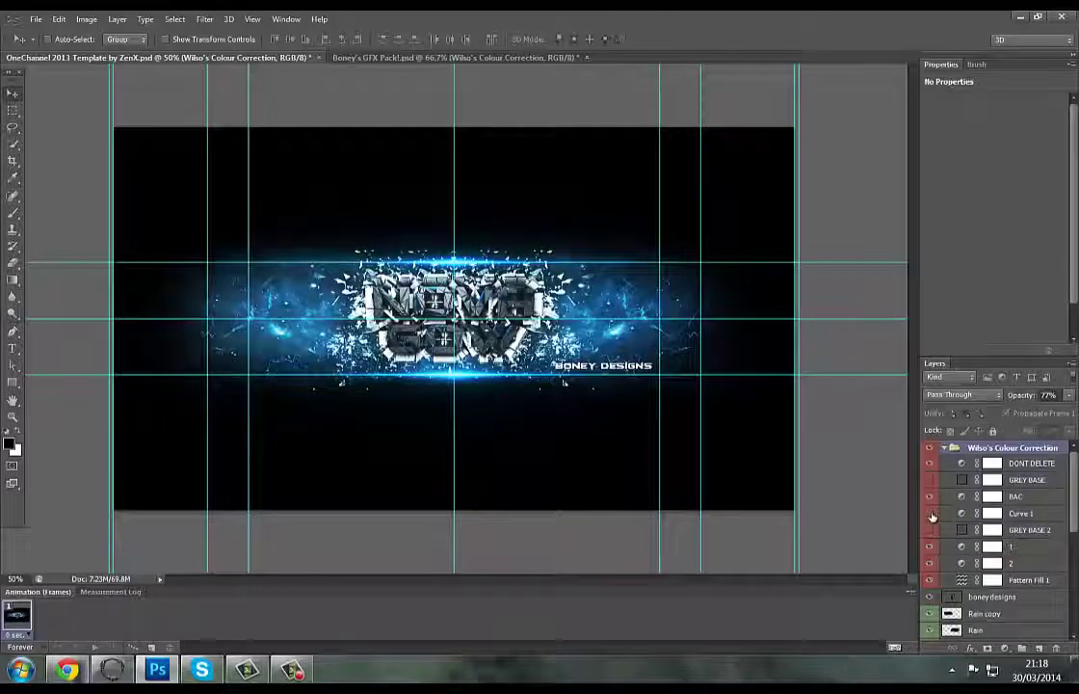
pyautogui.click(930, 480)
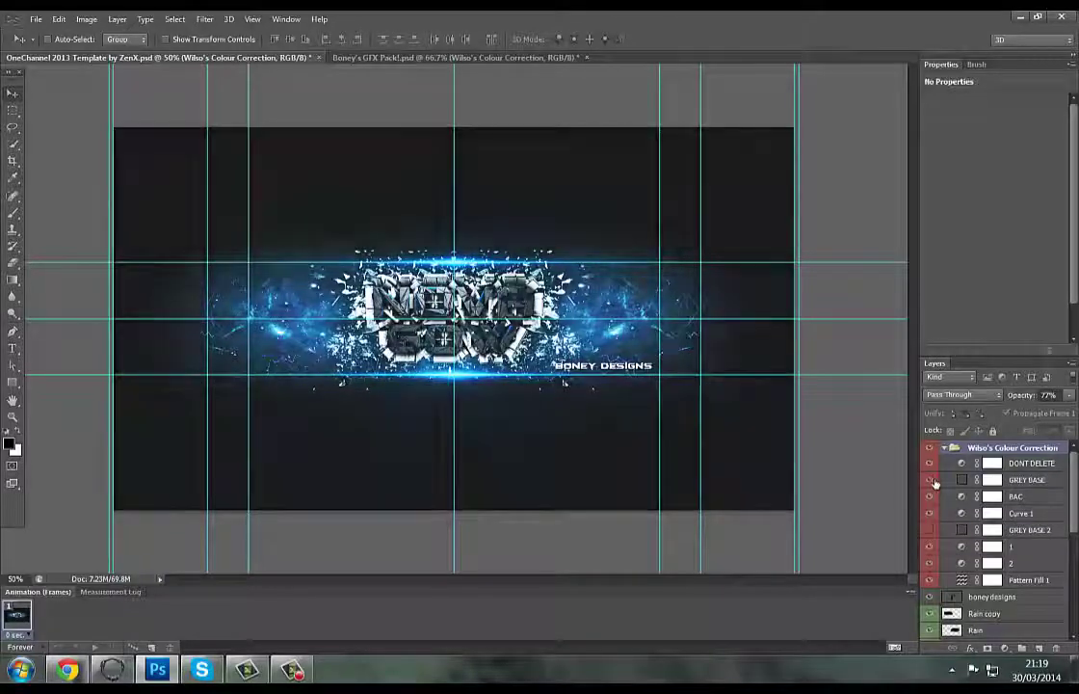
pyautogui.click(930, 479)
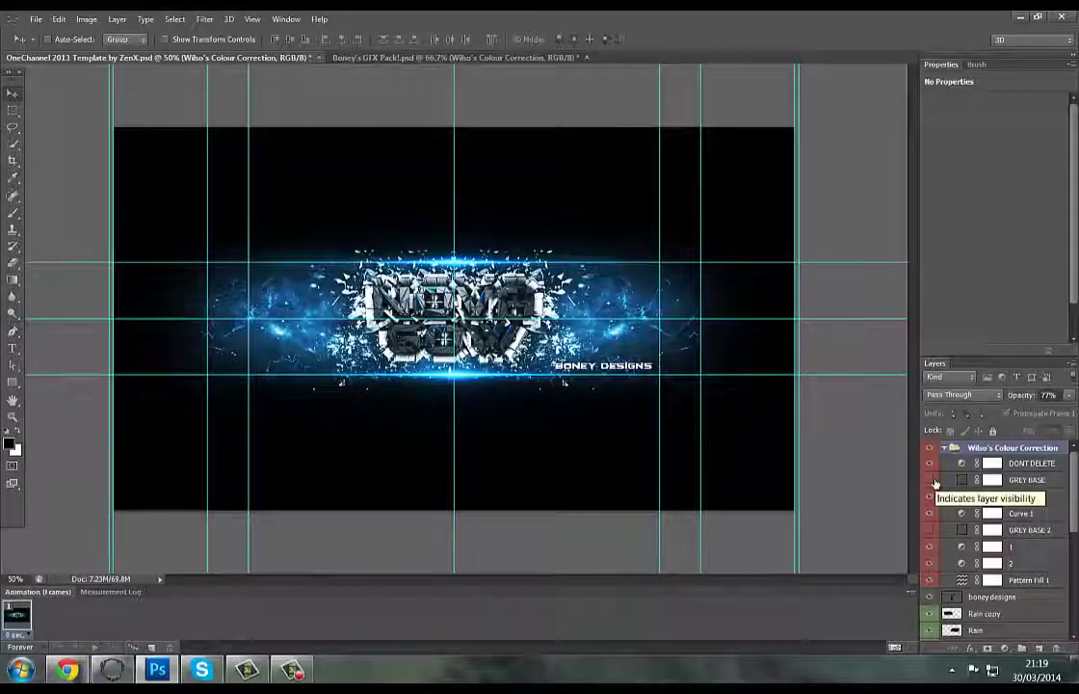